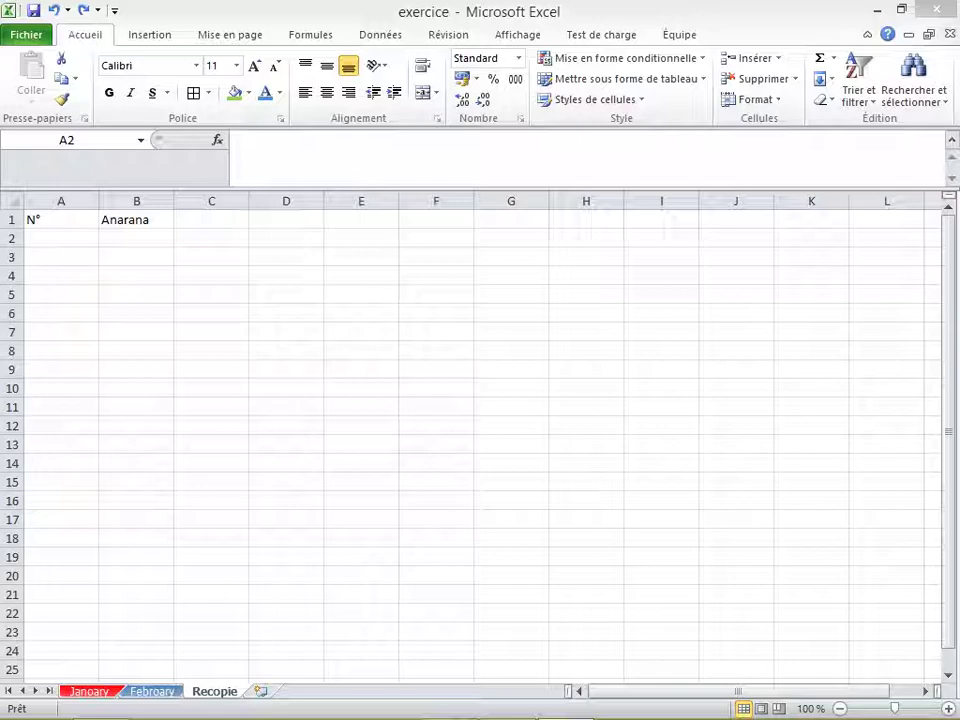
pyautogui.hotkey('alt', 'Tab')
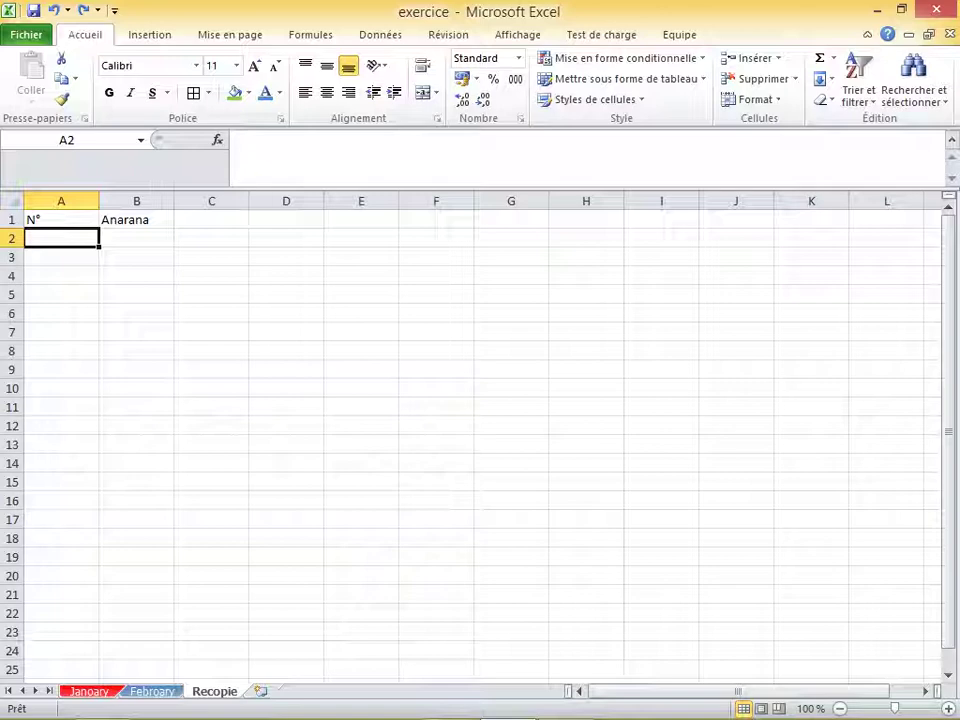
pyautogui.rightClick(218, 690)
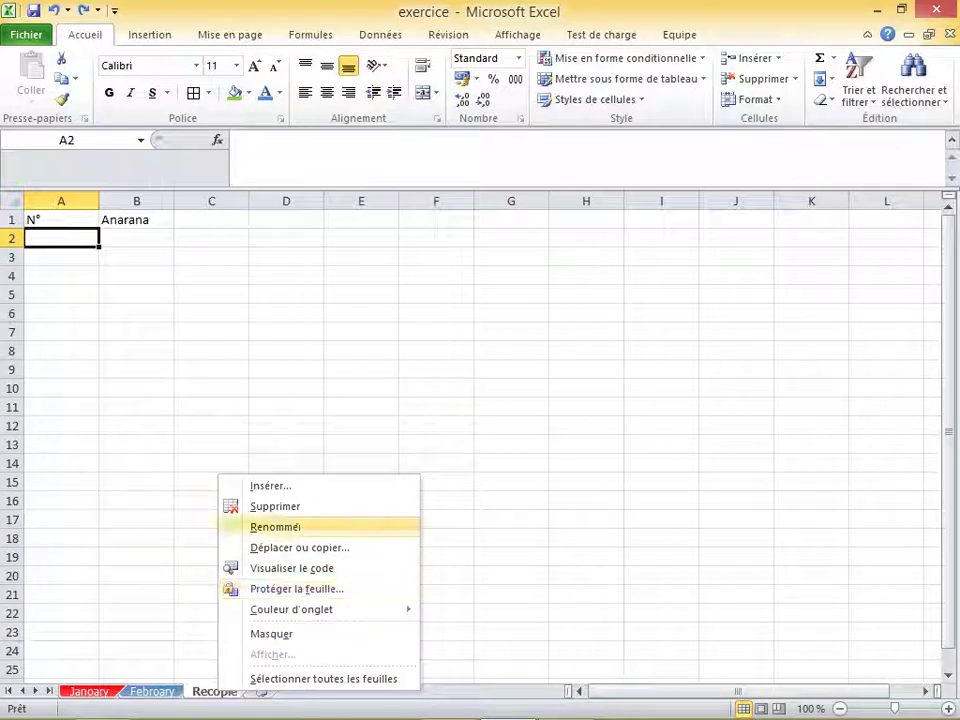
pyautogui.press('Escape')
# - Try filling "Anarana" from B1 down column B and across row 1, undoing each fill
pyautogui.click(136, 219)
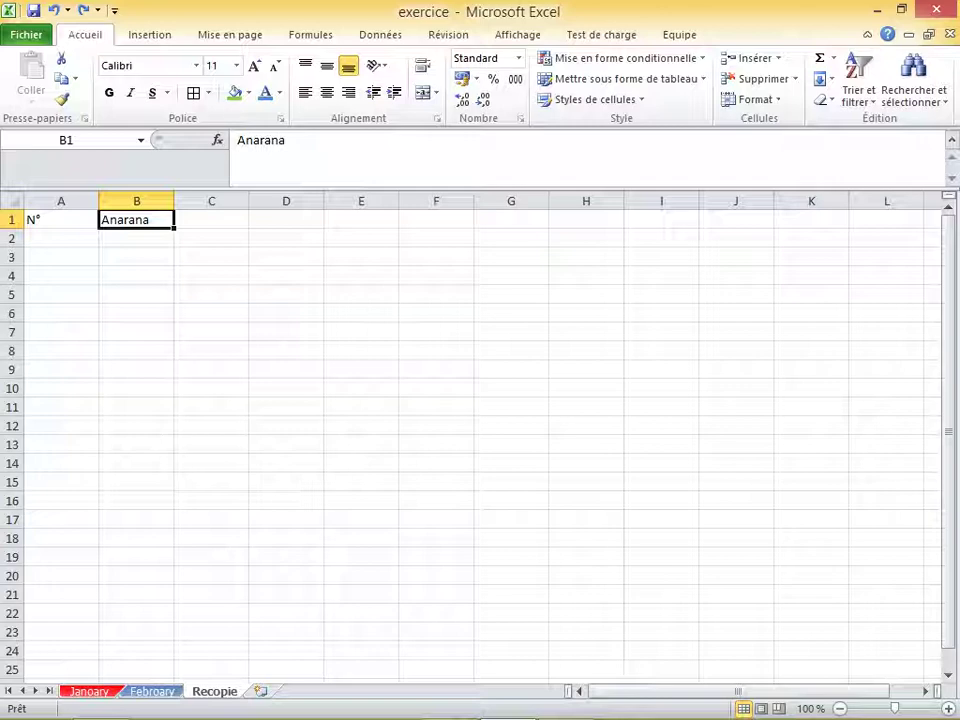
pyautogui.moveTo(174, 228); pyautogui.dragTo(164, 612)
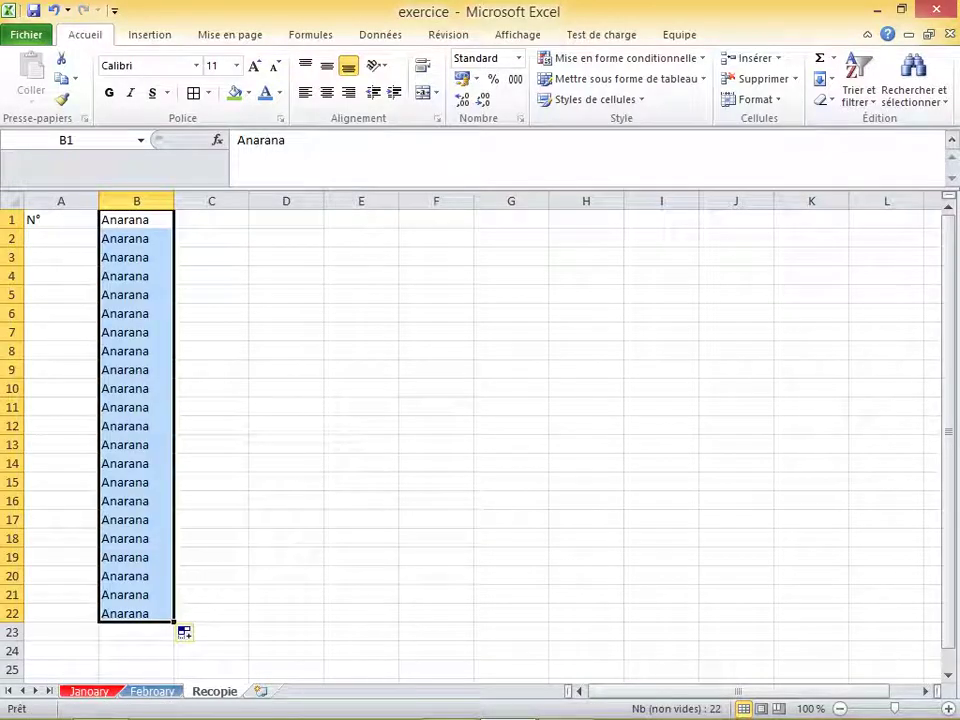
pyautogui.hotkey('ctrl', 'z')
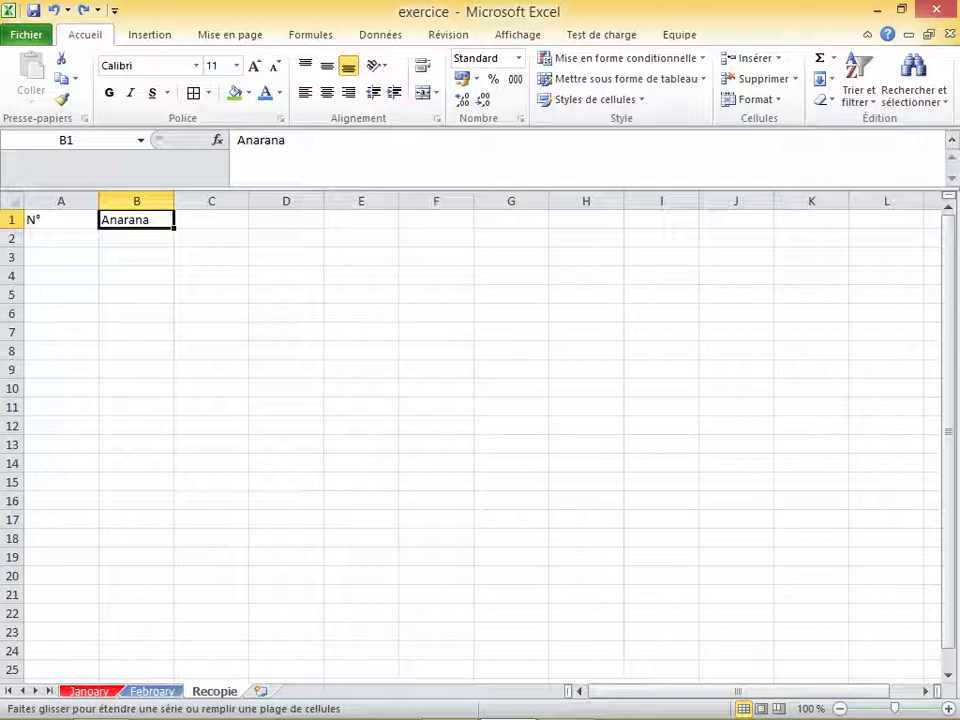
pyautogui.moveTo(174, 228); pyautogui.dragTo(176, 651)
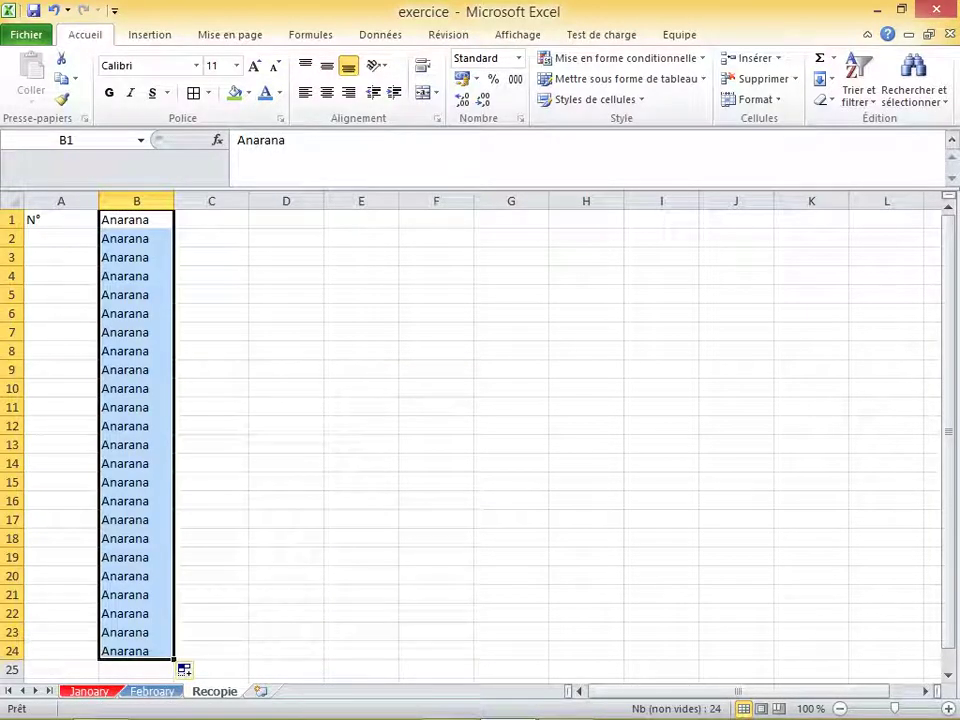
pyautogui.hotkey('ctrl', 'z')
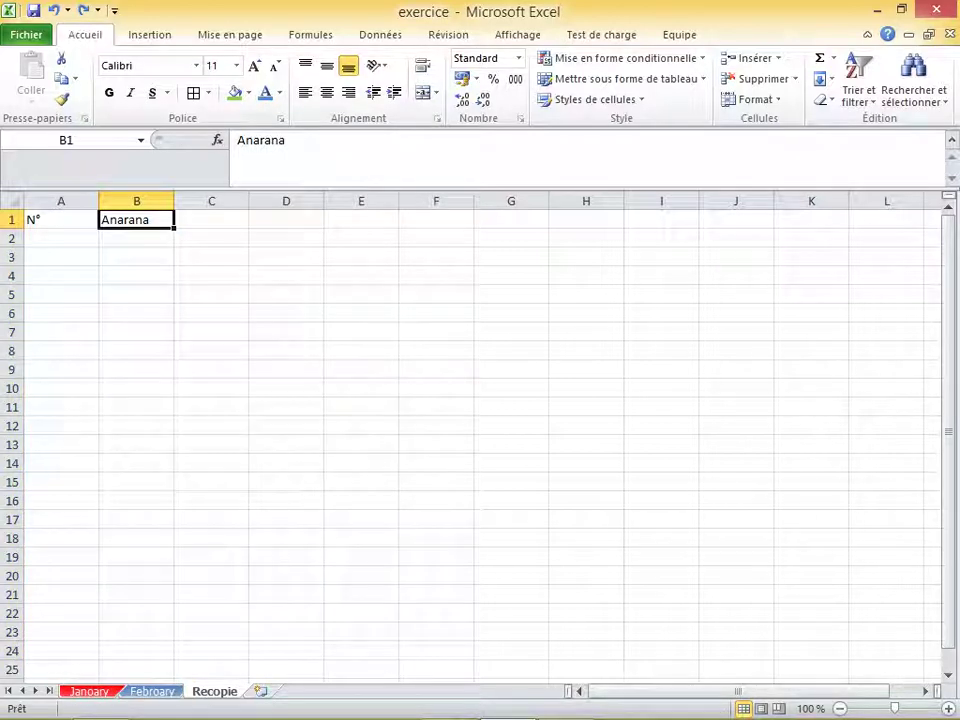
pyautogui.moveTo(175, 226); pyautogui.dragTo(915, 226)
pyautogui.hotkey('ctrl', 'z')
# - Enter the header "Anglais" in cell C1
pyautogui.click(61, 219)
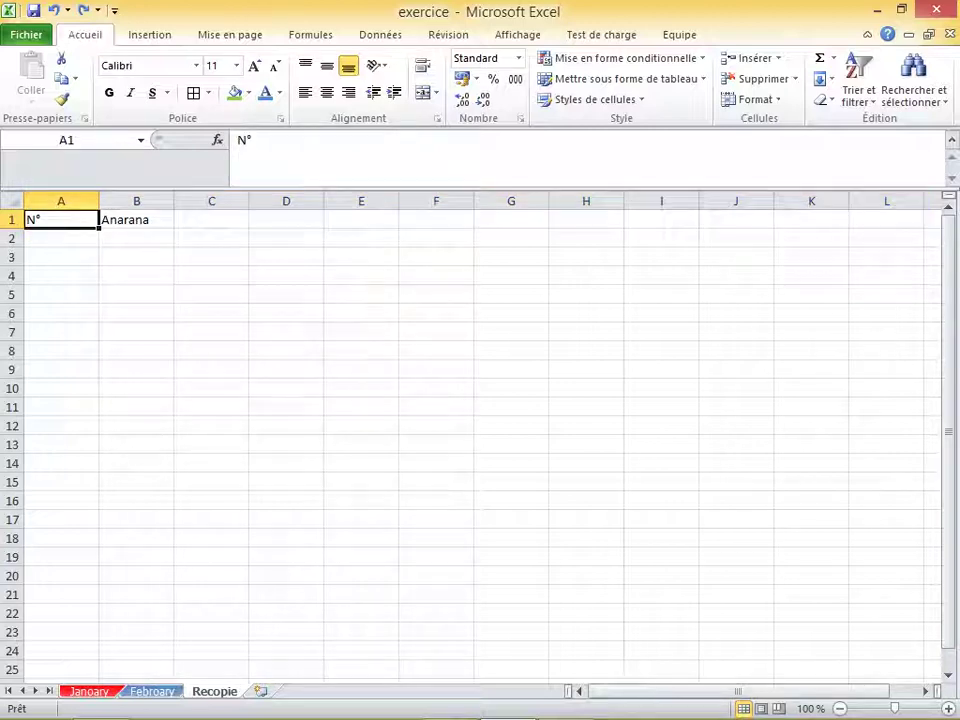
pyautogui.click(136, 219)
pyautogui.click(61, 219)
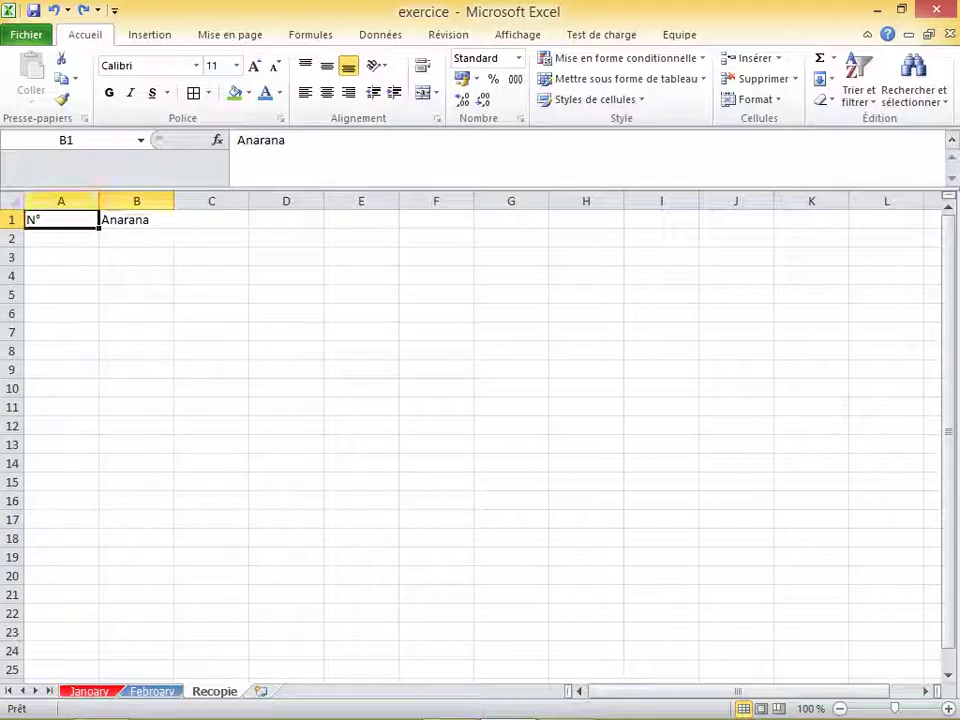
pyautogui.click(136, 219)
pyautogui.click(211, 219)
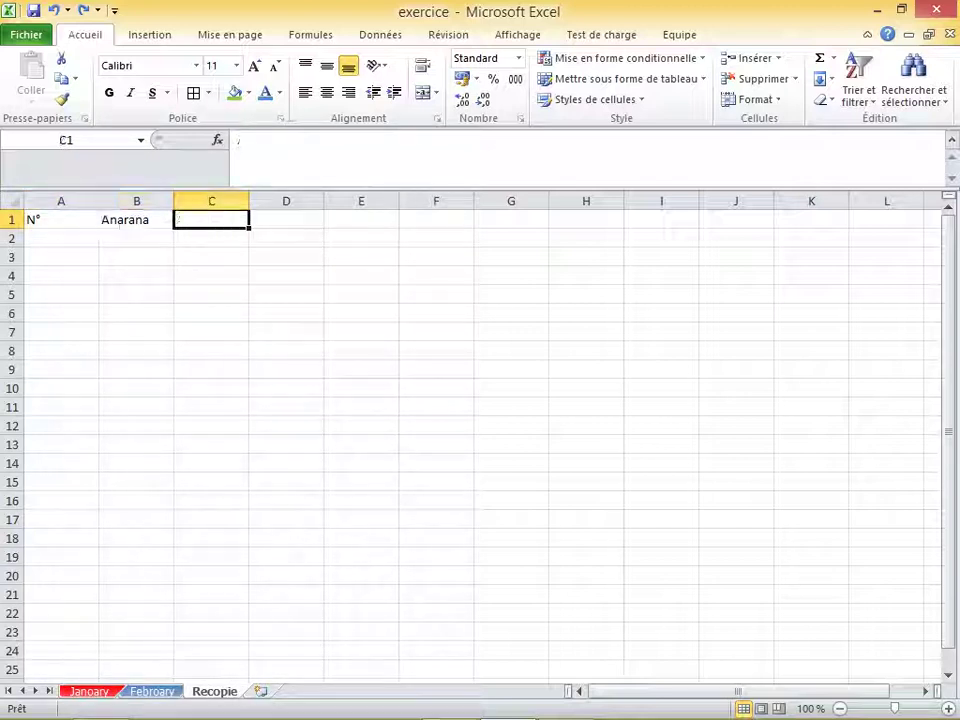
pyautogui.write('A')
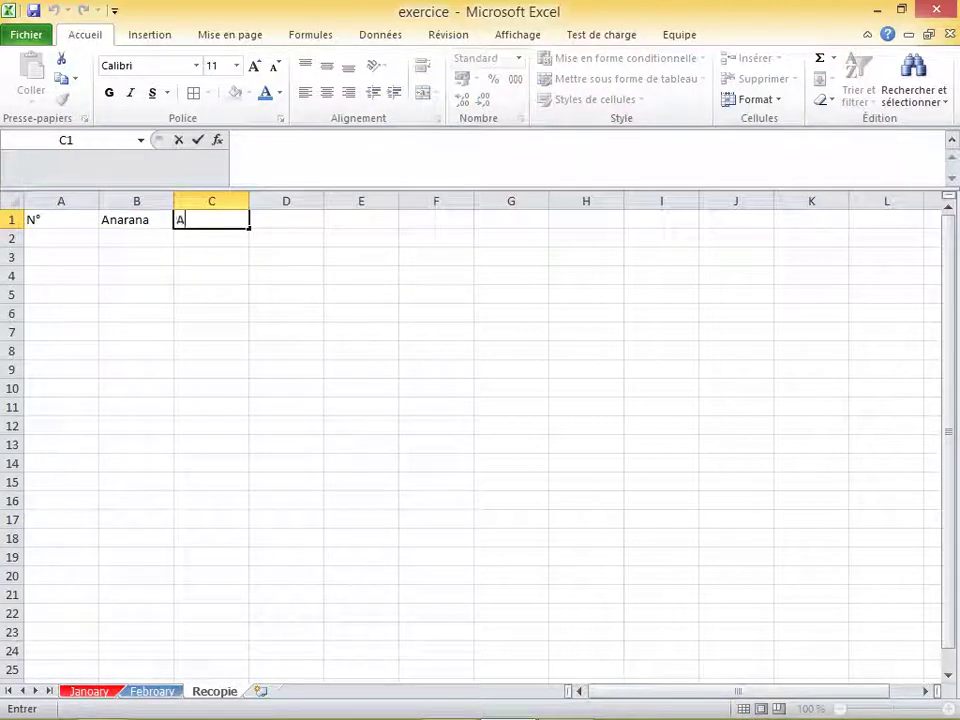
pyautogui.write('nglais')
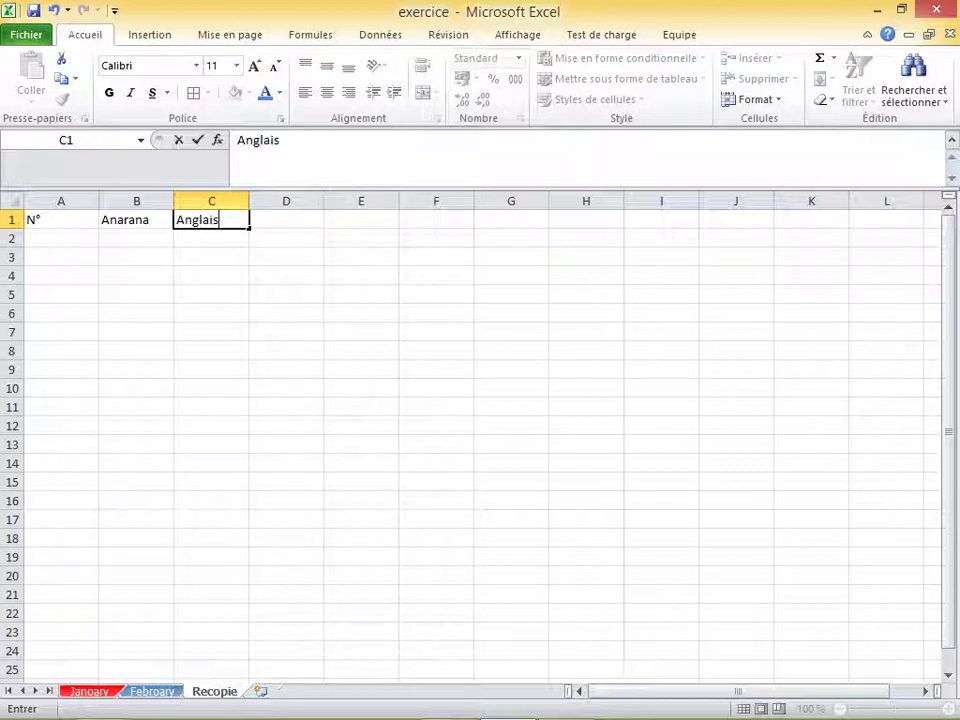
pyautogui.click(286, 275)
# - Enter 1 in cell A2 and 2 in cell A3 under the N° header
pyautogui.click(61, 238)
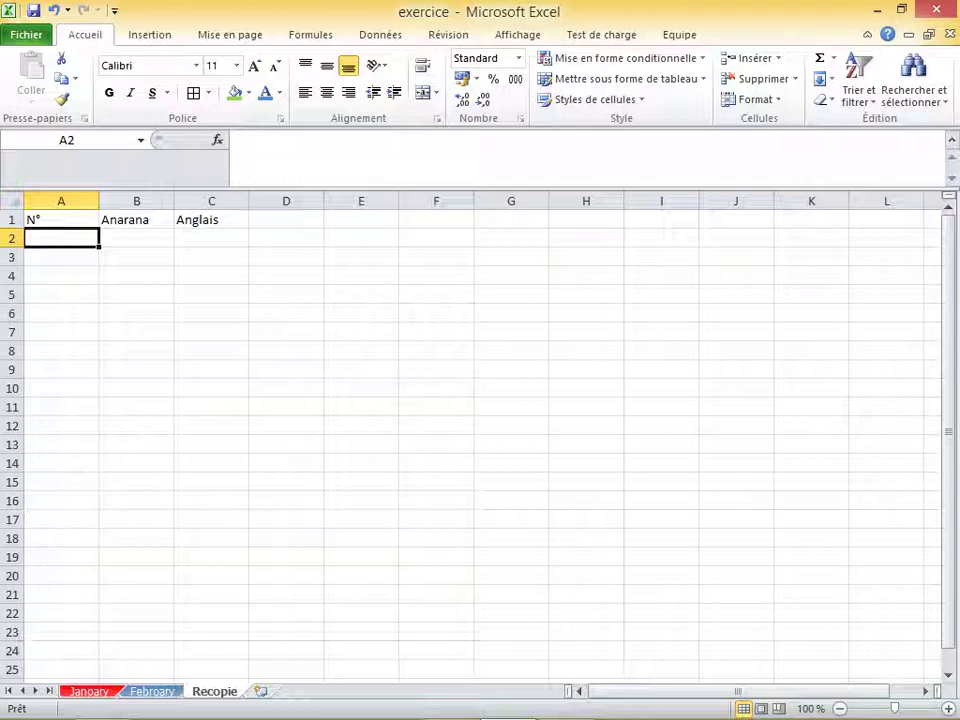
pyautogui.press('F2')
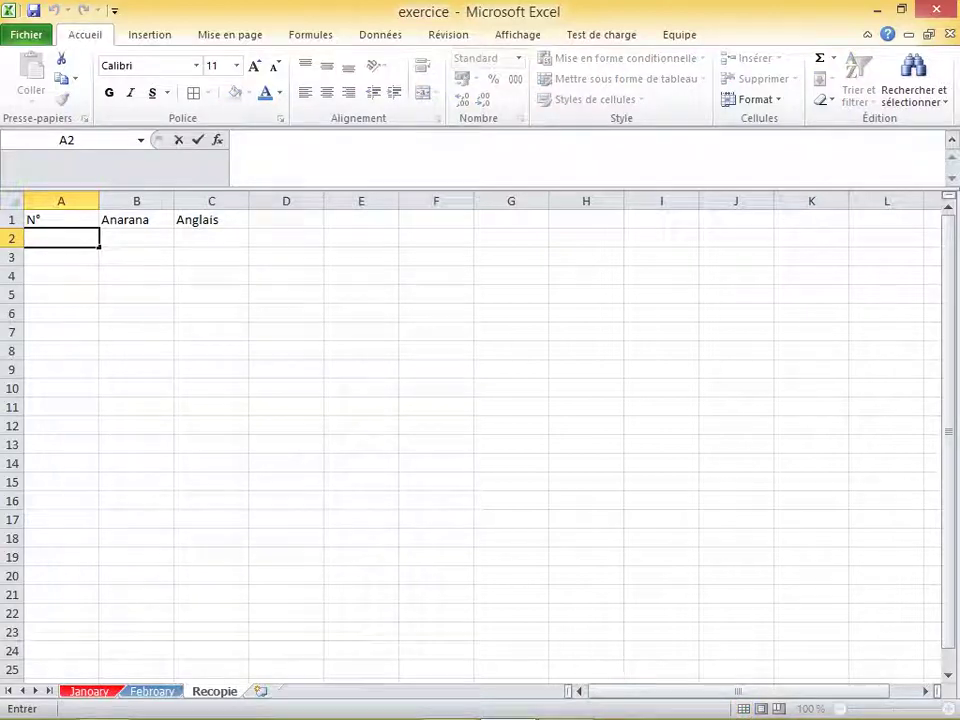
pyautogui.write('1')
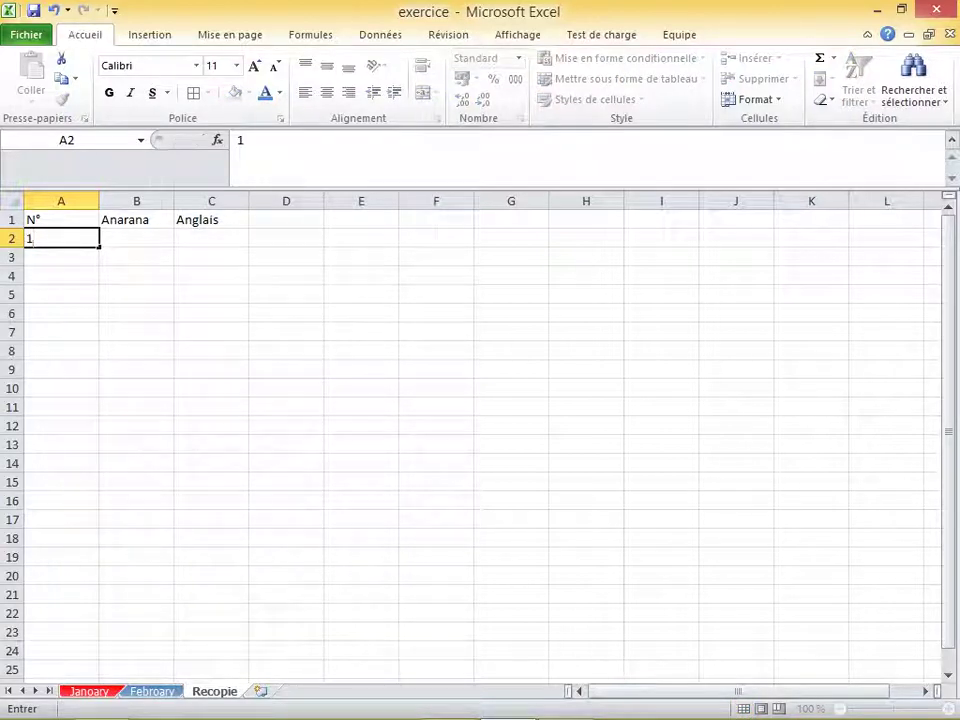
pyautogui.press('Return')
pyautogui.write('1')
pyautogui.press('BackSpace')
pyautogui.write('2')
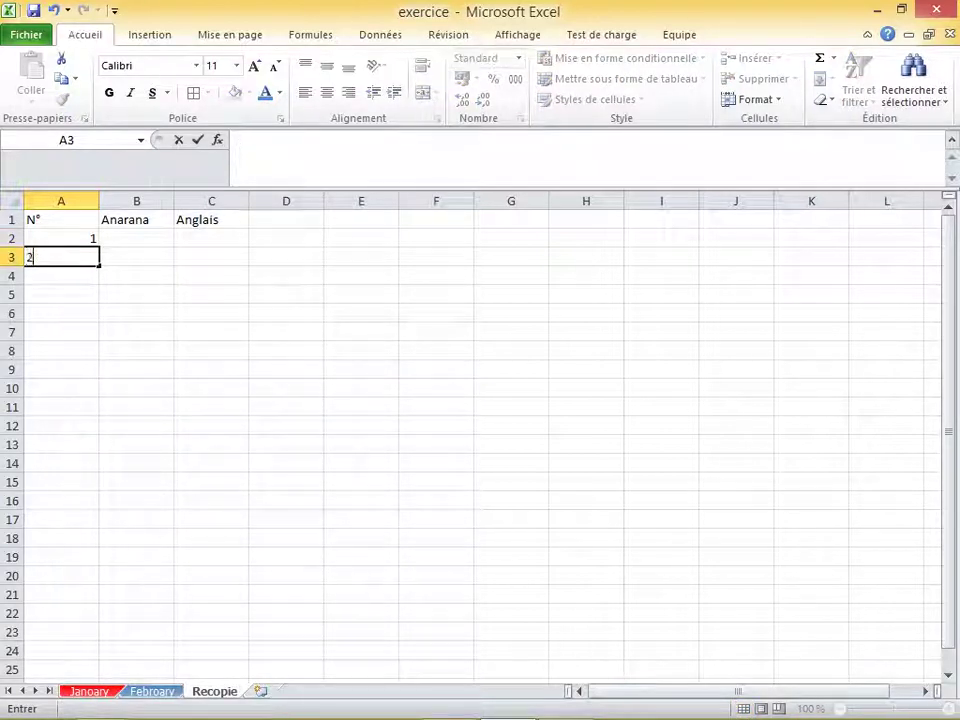
pyautogui.press('Tab')
pyautogui.click(211, 331)
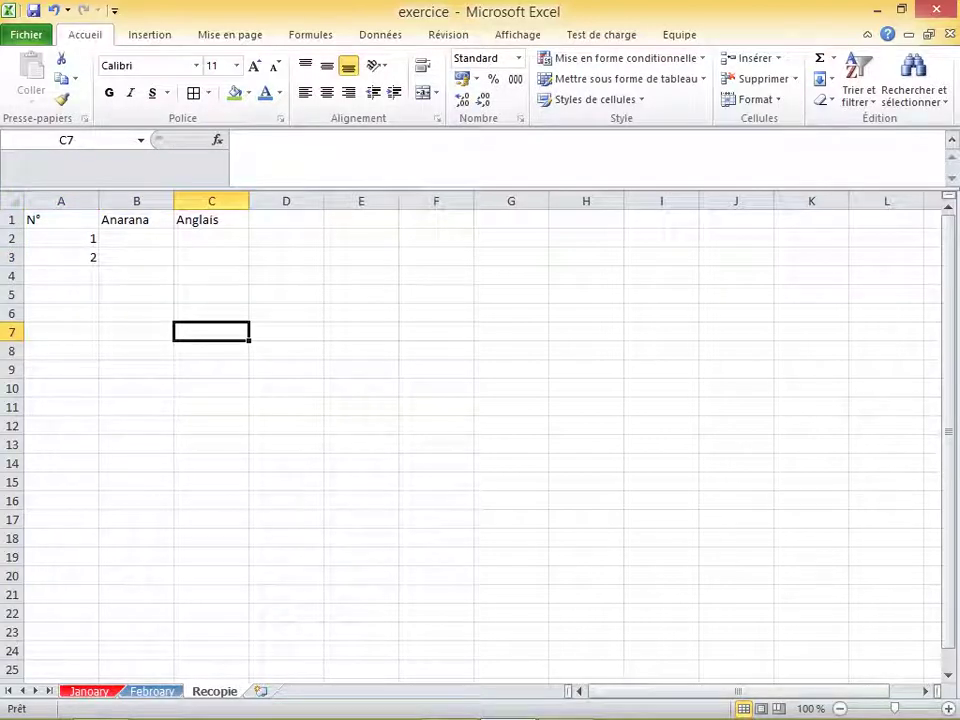
# - Clear the numbers from cells A3 and A2
pyautogui.click(61, 257)
pyautogui.press('Delete')
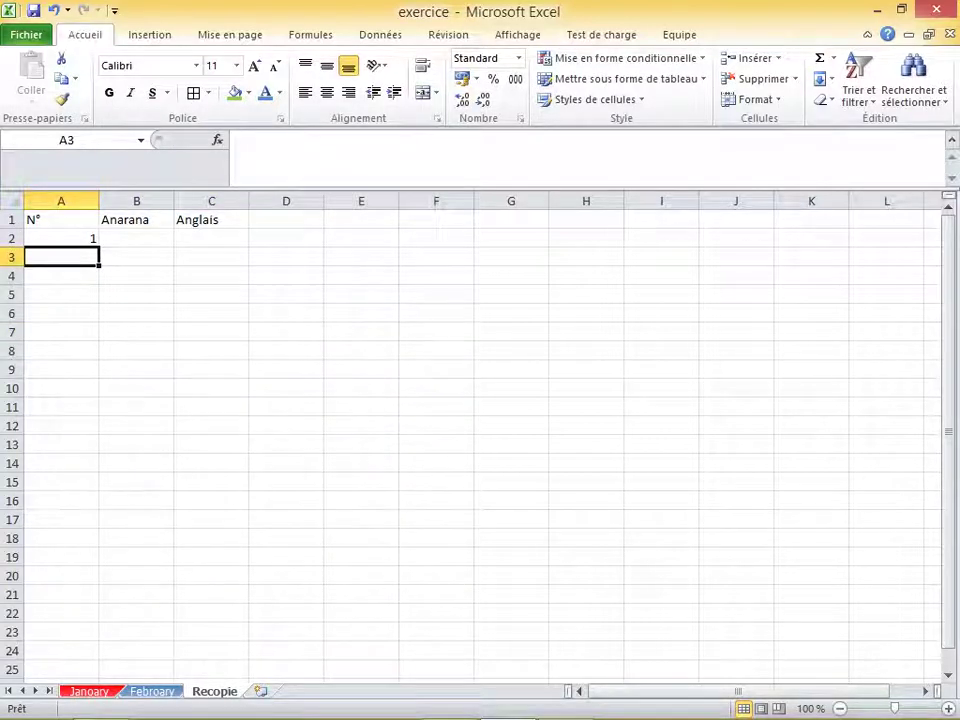
pyautogui.click(61, 238)
pyautogui.press('Delete')
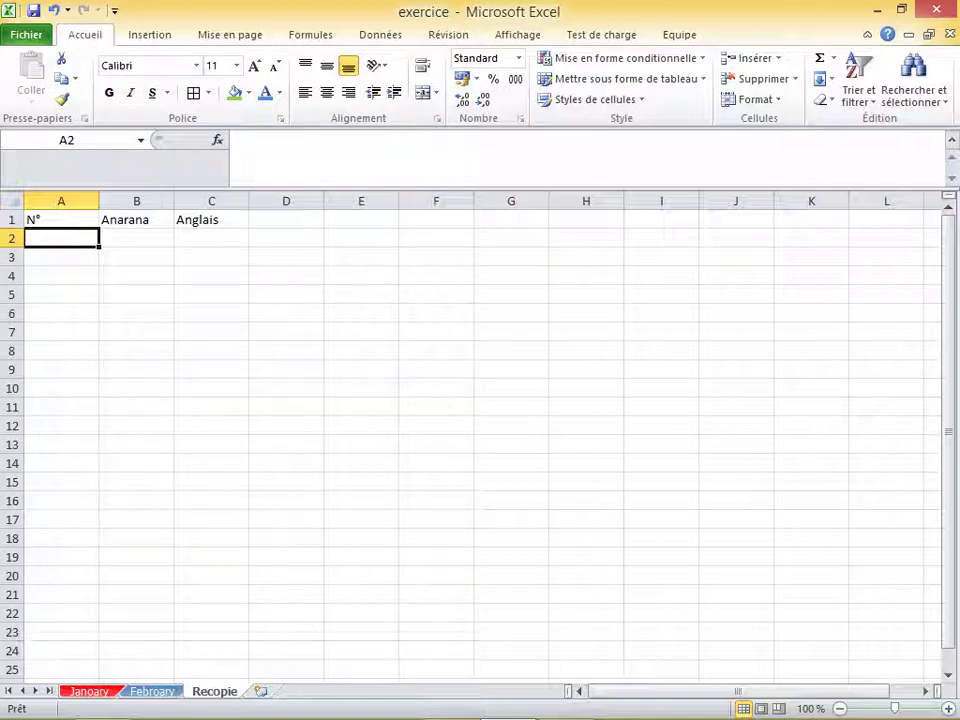
# - Enter the number 1 in cell A2 under the N° header
pyautogui.press('F2')
pyautogui.write('1')
pyautogui.click(211, 313)
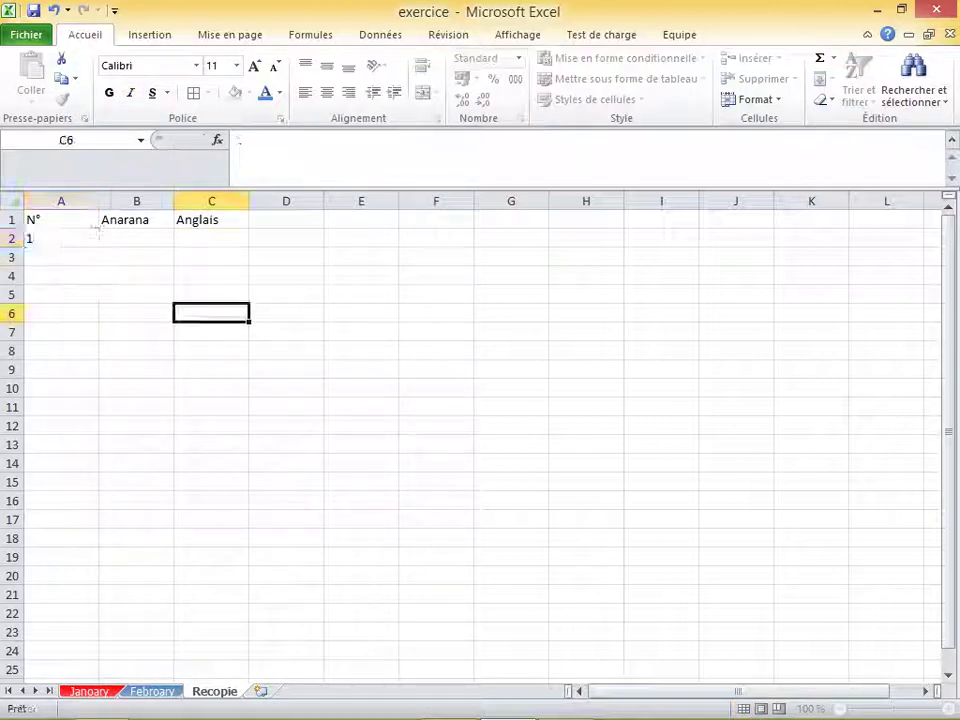
# - Try filling the number in A2 down column A to row 14, and undo the fill
pyautogui.click(92, 238)
pyautogui.moveTo(98, 247); pyautogui.dragTo(98, 467)
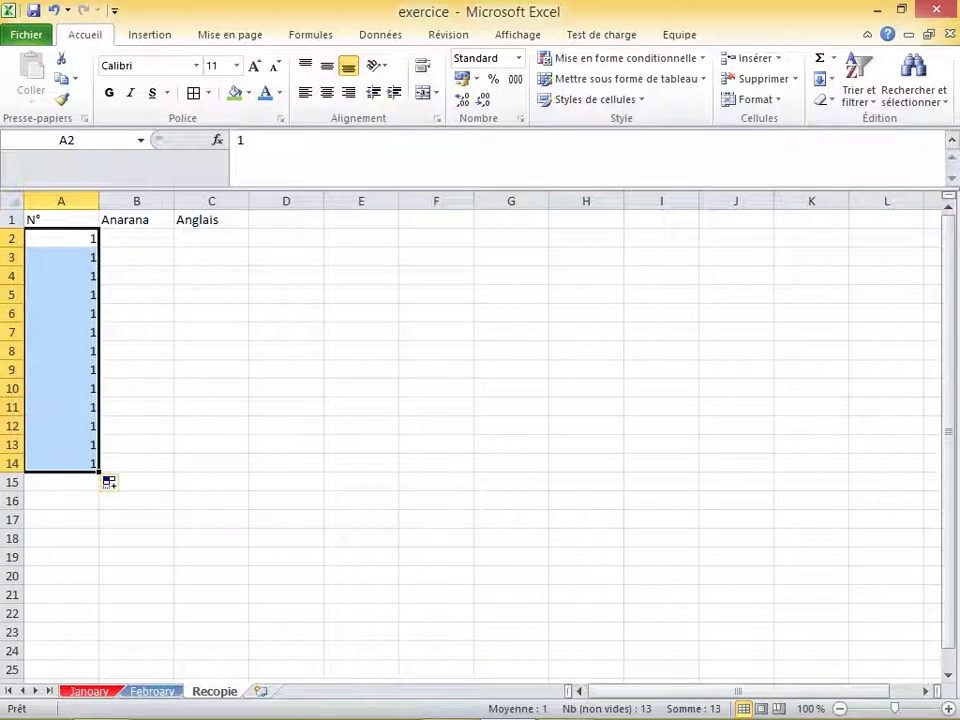
pyautogui.hotkey('ctrl', 'z')
# - Turn the number in A2 into text by putting an apostrophe in front of it, as '1
pyautogui.press('F2')
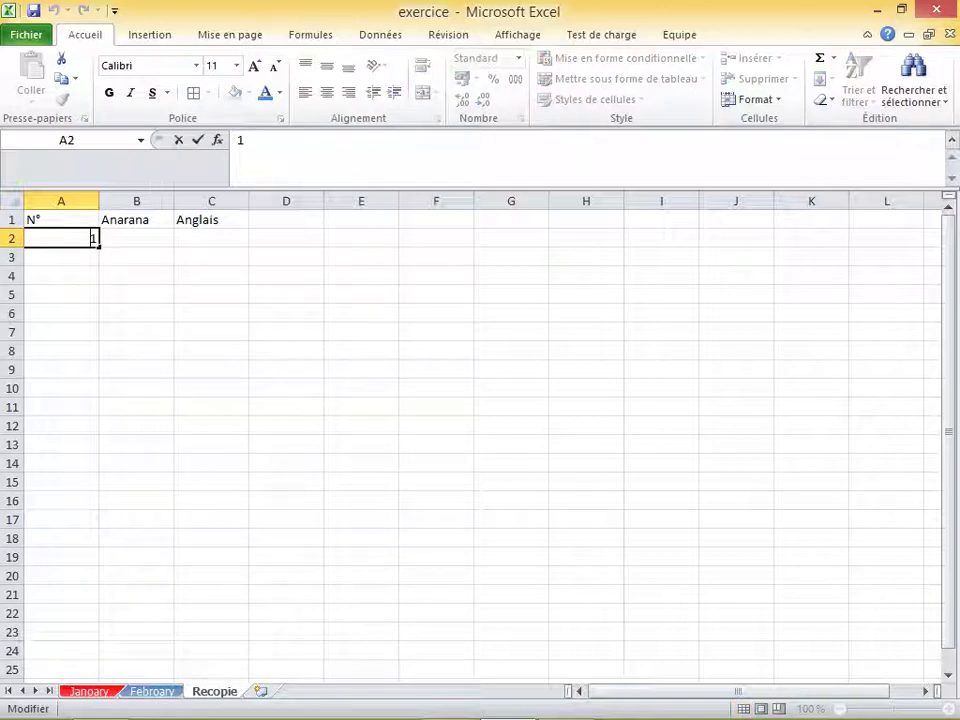
pyautogui.press('Home')
pyautogui.write("'")
pyautogui.press('Return')
# - Try filling the text number from A2 down to A24 as a series, and undo both the fill and the apostrophe
pyautogui.click(61, 238)
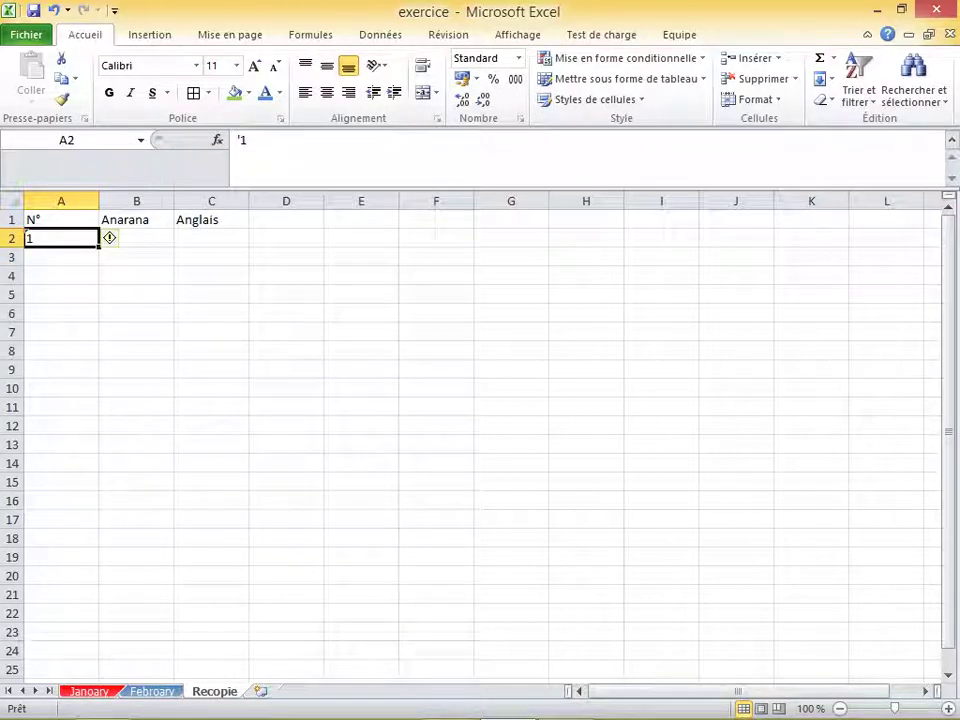
pyautogui.moveTo(98, 247); pyautogui.dragTo(98, 658)
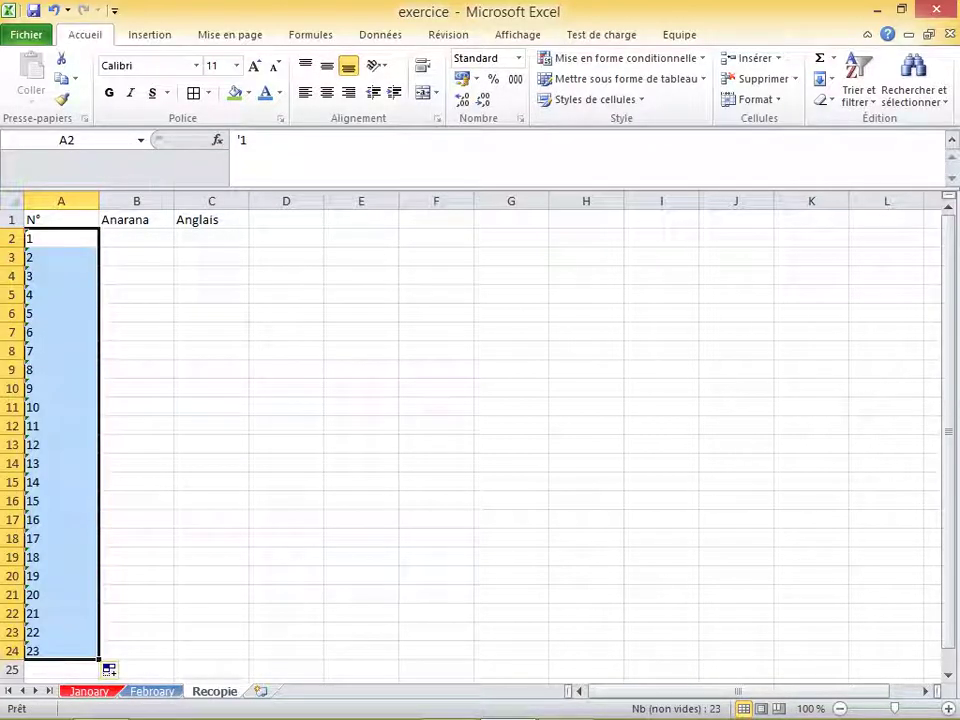
pyautogui.click(61, 650)
pyautogui.click(61, 332)
pyautogui.click(61, 238)
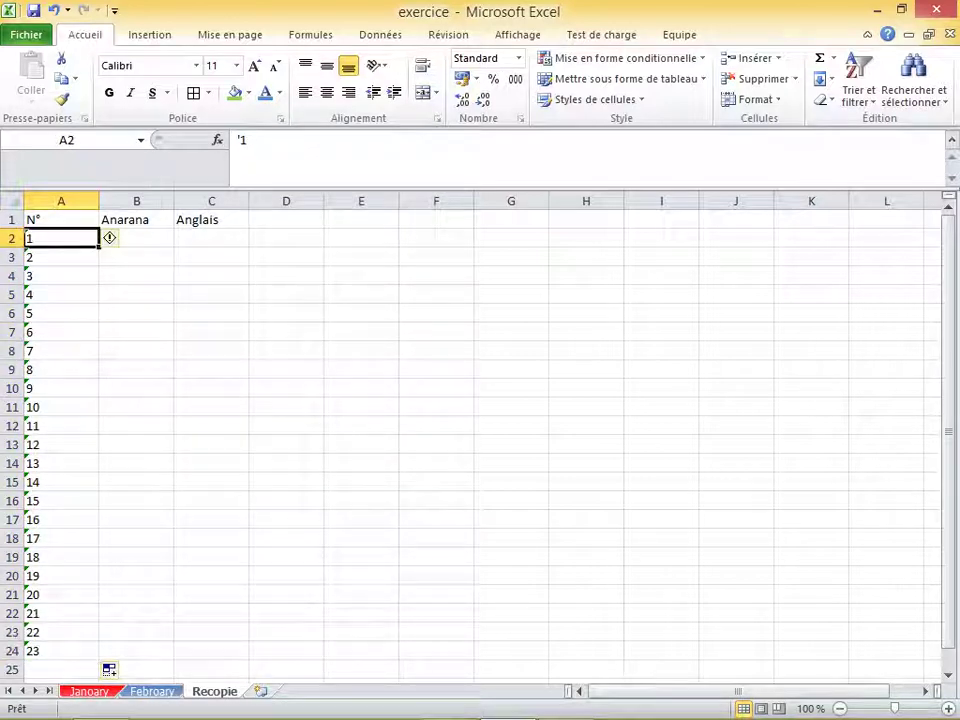
pyautogui.hotkey('ctrl', 'z')
pyautogui.hotkey('ctrl', 'z')
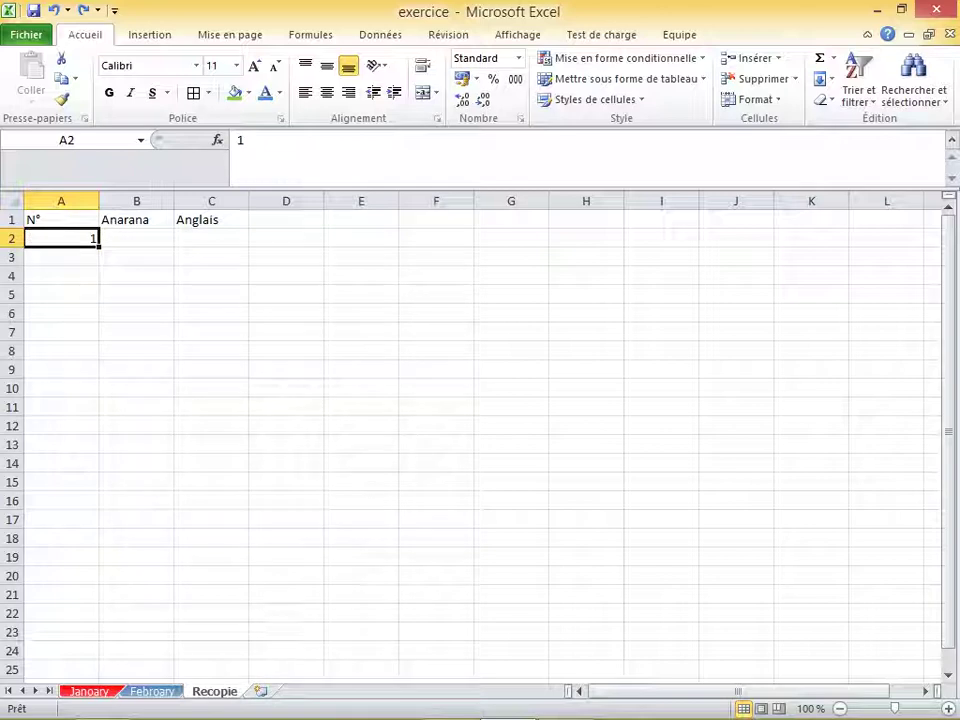
pyautogui.click(286, 350)
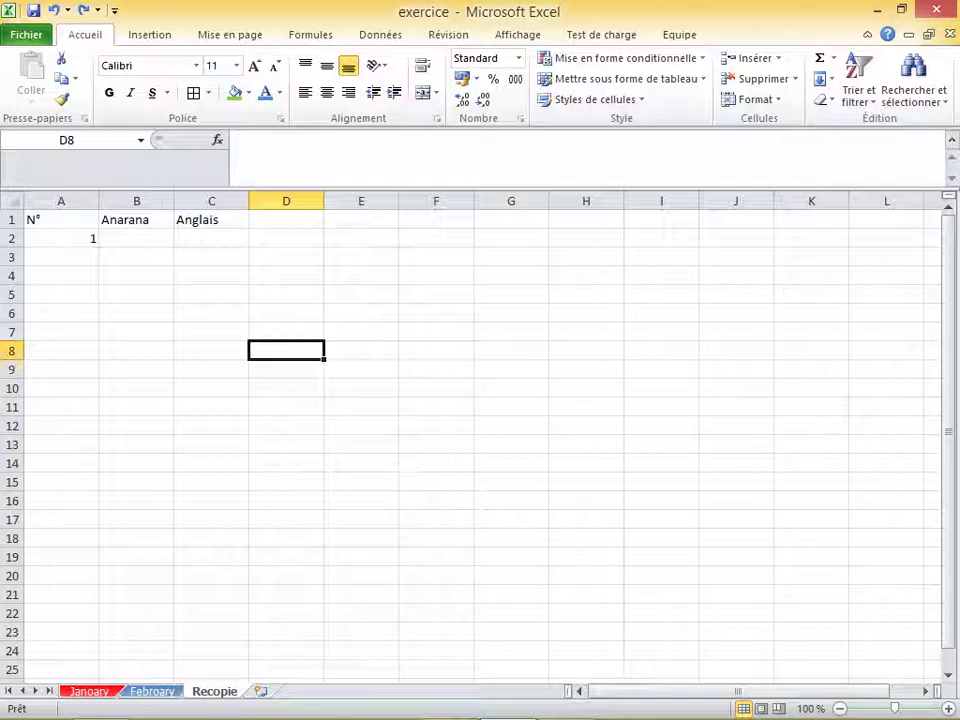
pyautogui.click(61, 257)
pyautogui.click(61, 238)
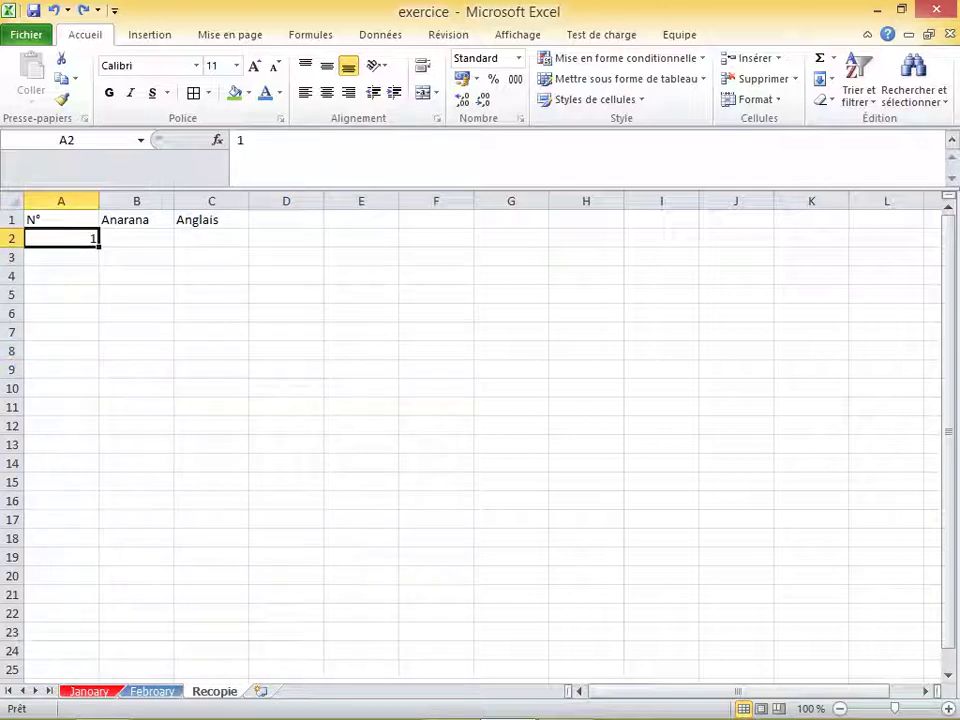
pyautogui.click(61, 257)
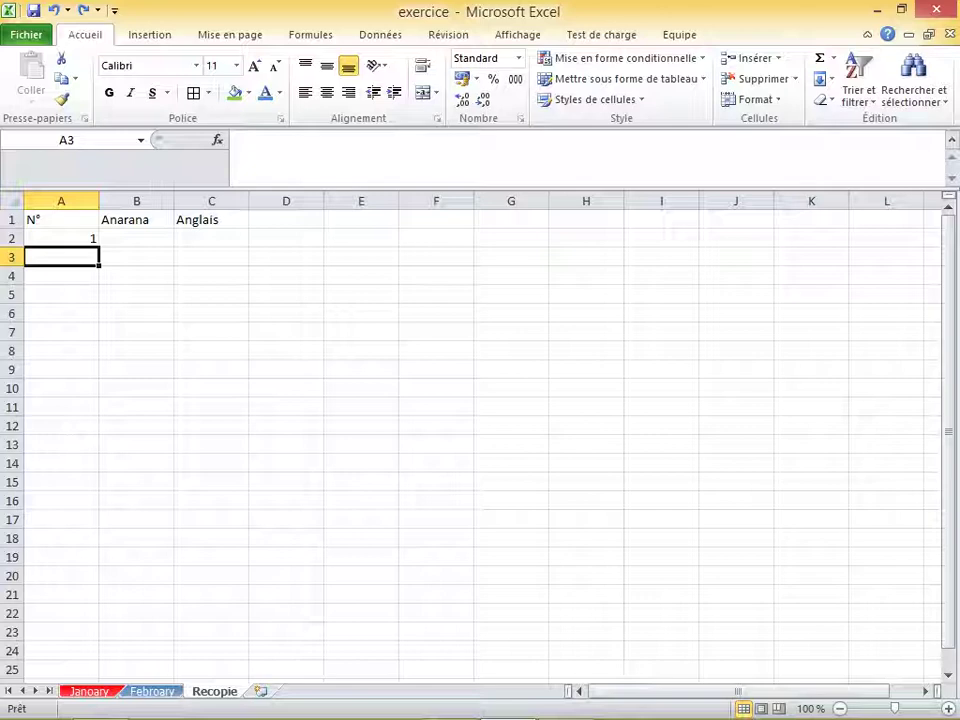
pyautogui.click(61, 238)
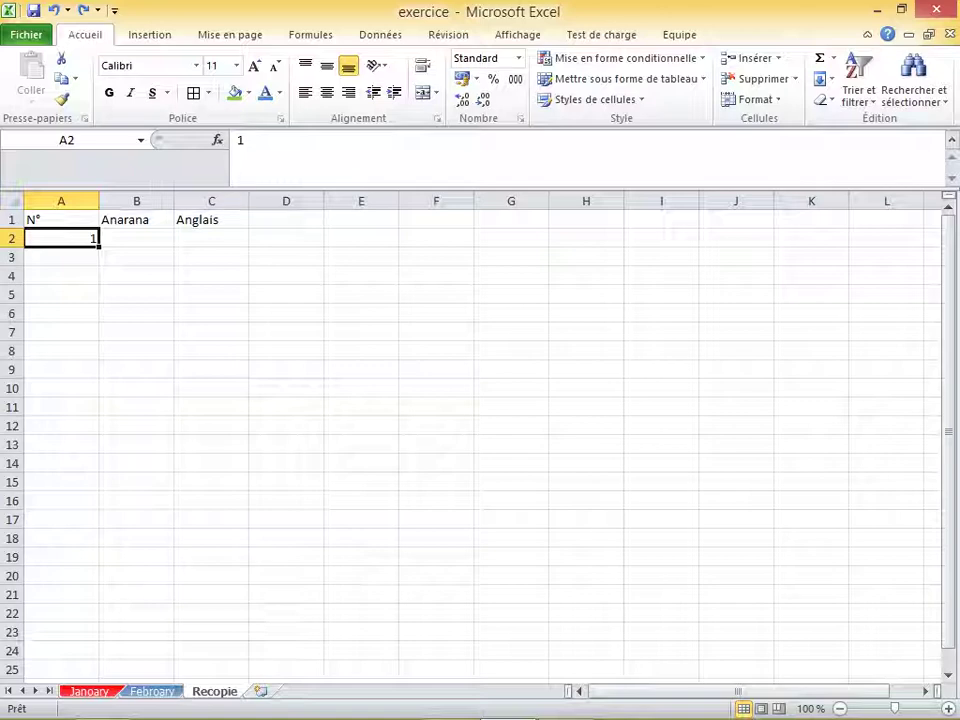
# - Enter the number 1 in cell A8
pyautogui.click(61, 350)
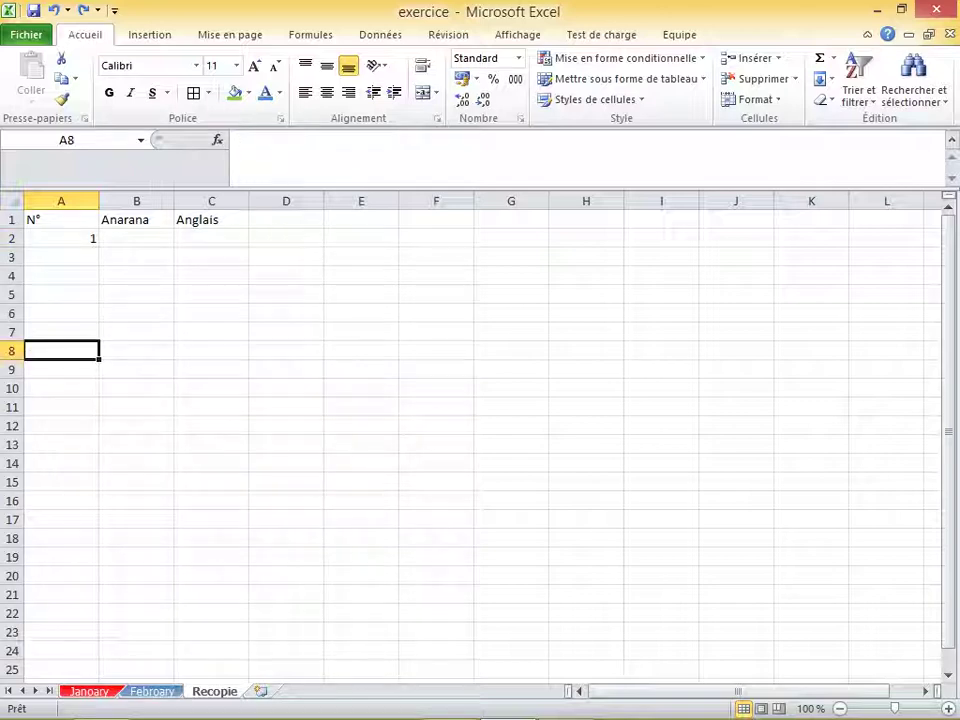
pyautogui.write('1')
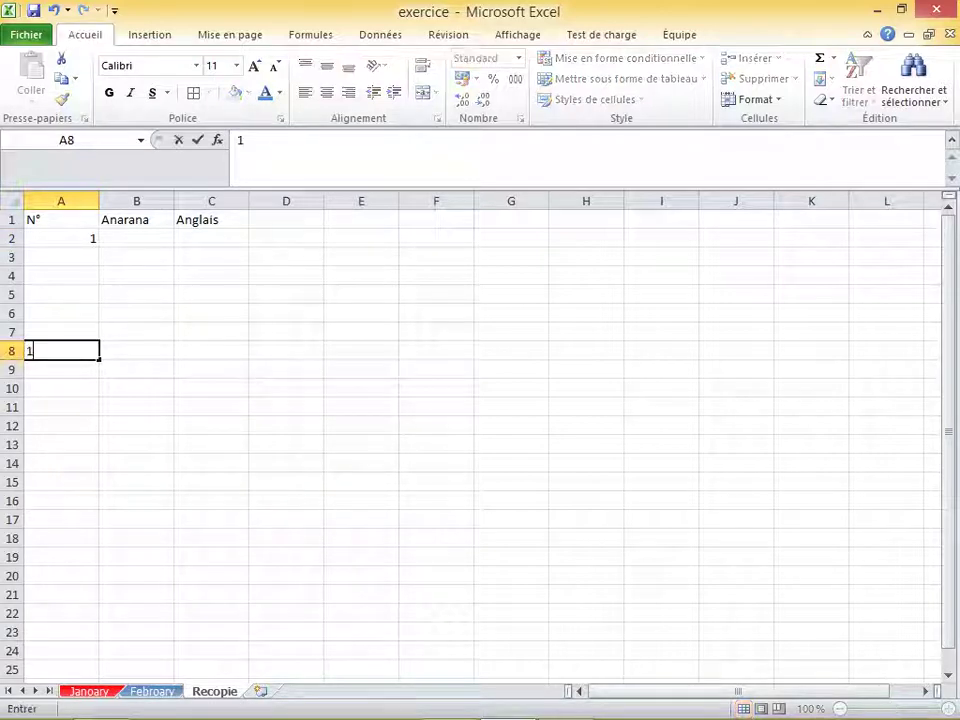
pyautogui.click(211, 350)
pyautogui.click(136, 350)
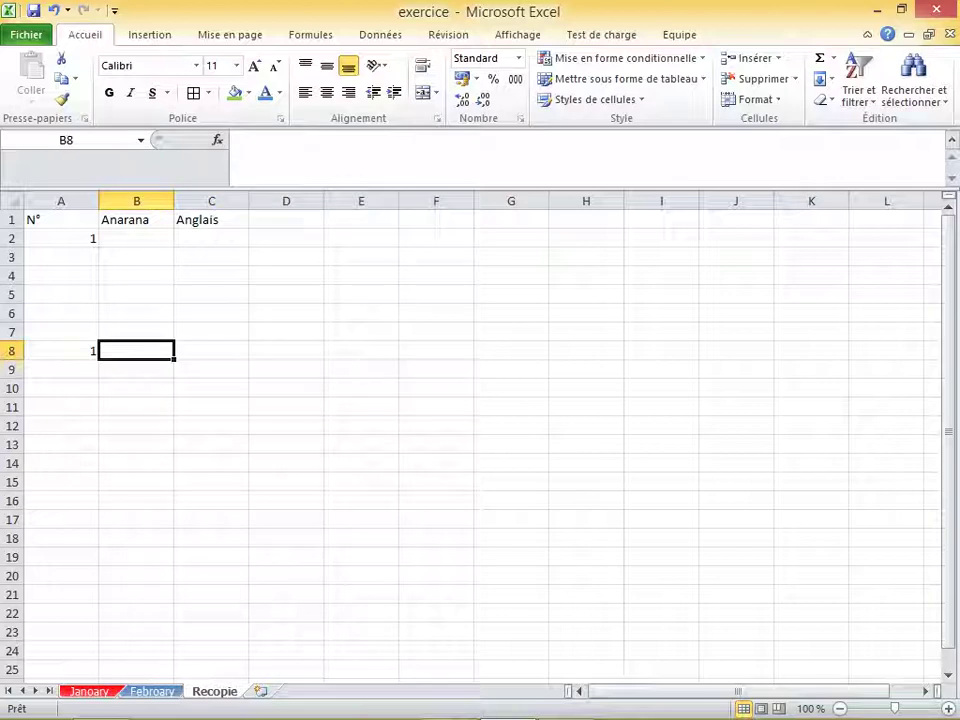
pyautogui.click(61, 350)
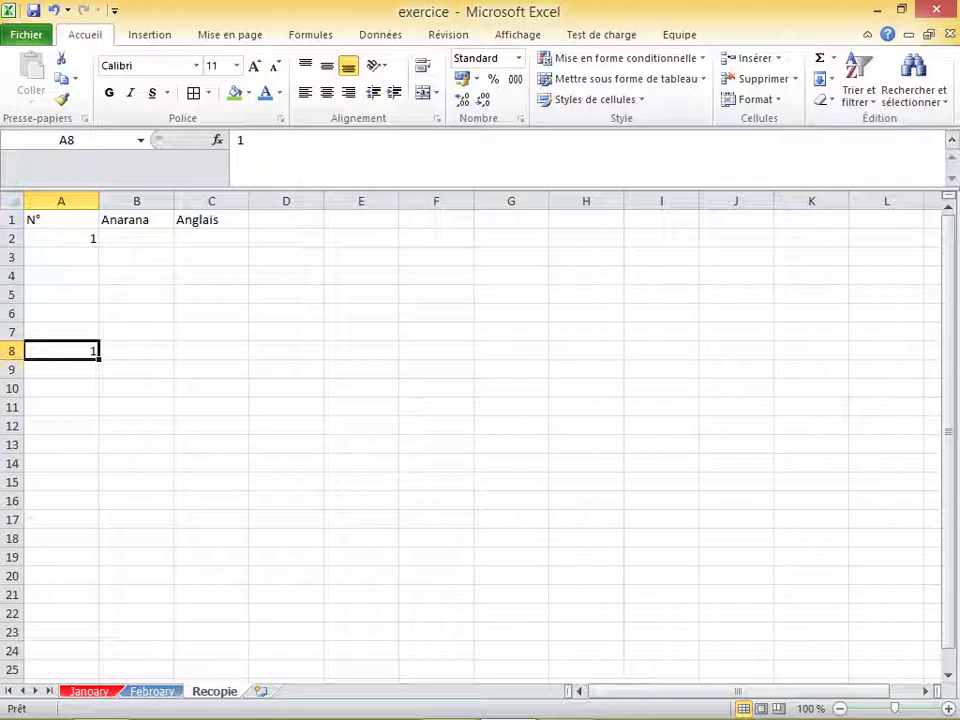
pyautogui.click(136, 350)
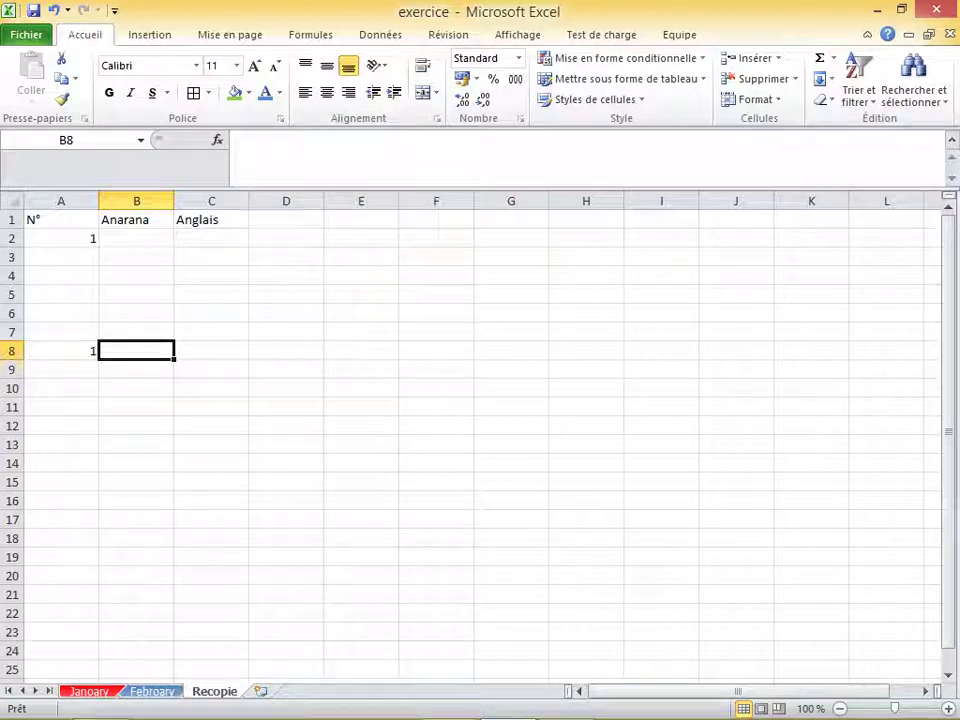
# - Enter the number 4 in cell B8, next to the number in A8
pyautogui.write('4')
pyautogui.click(211, 406)
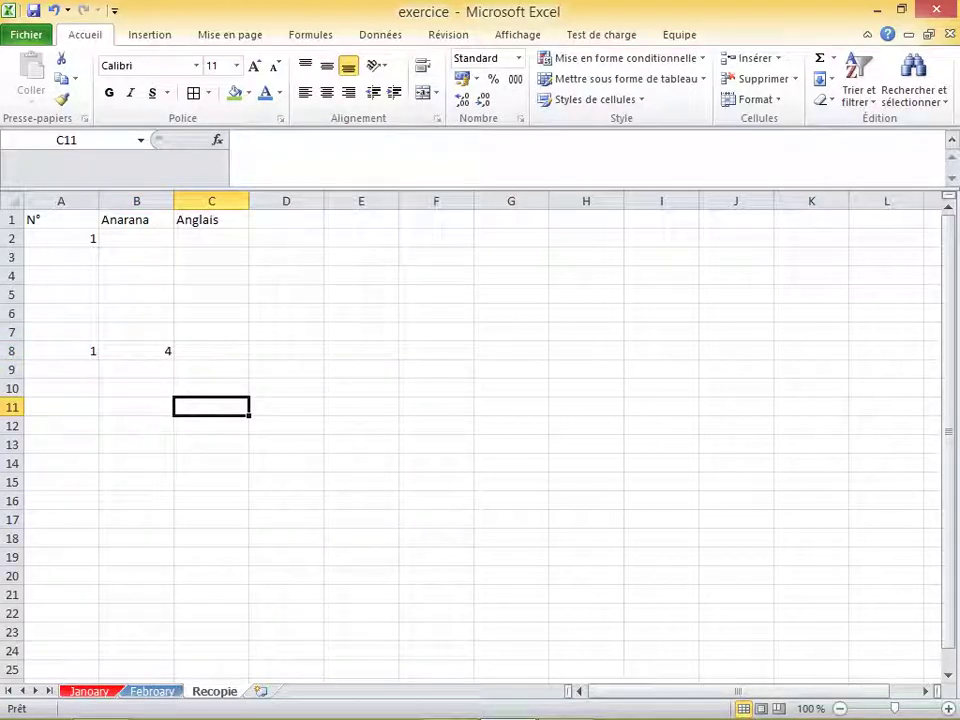
pyautogui.click(61, 350)
pyautogui.press('Right')
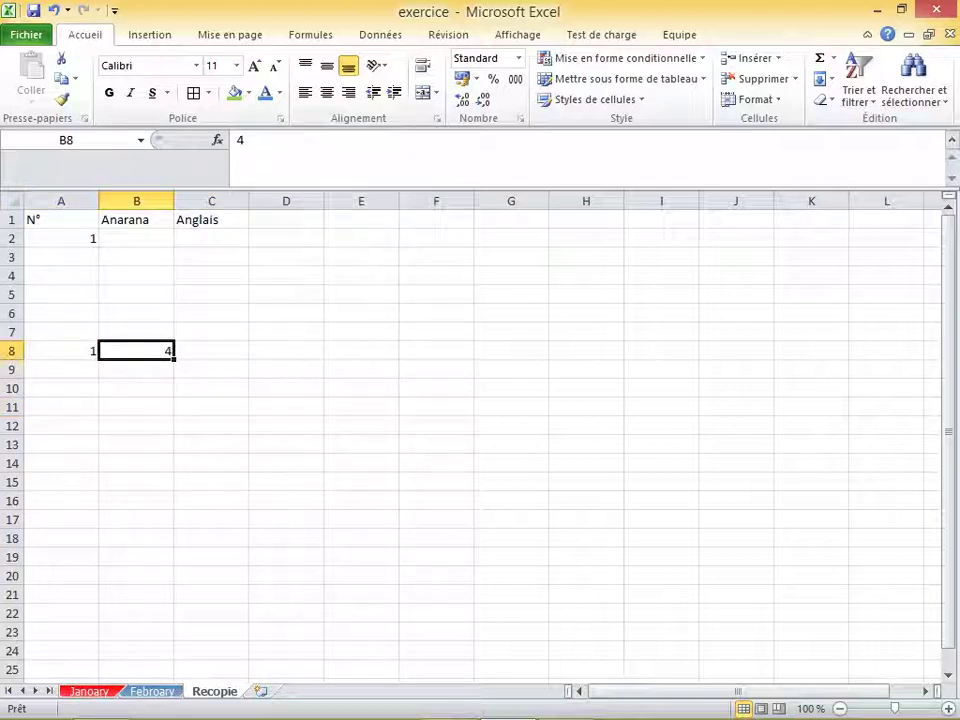
pyautogui.press('Right')
pyautogui.press('Right')
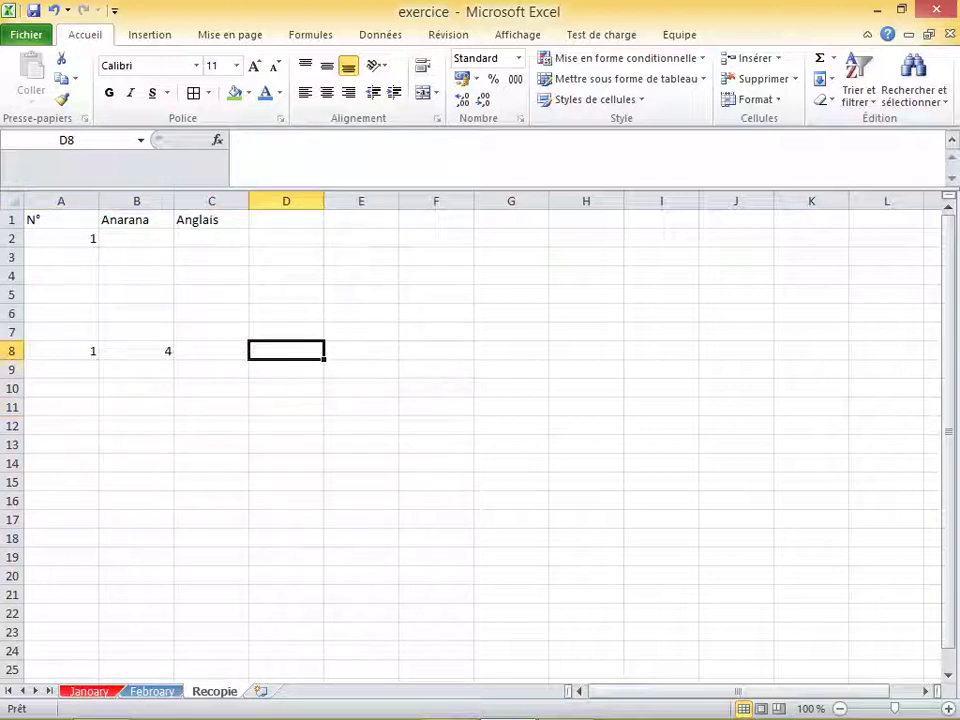
# - Fill the series from A8:B8 across row 8 to column G and go through the filled cells
pyautogui.click(61, 350)
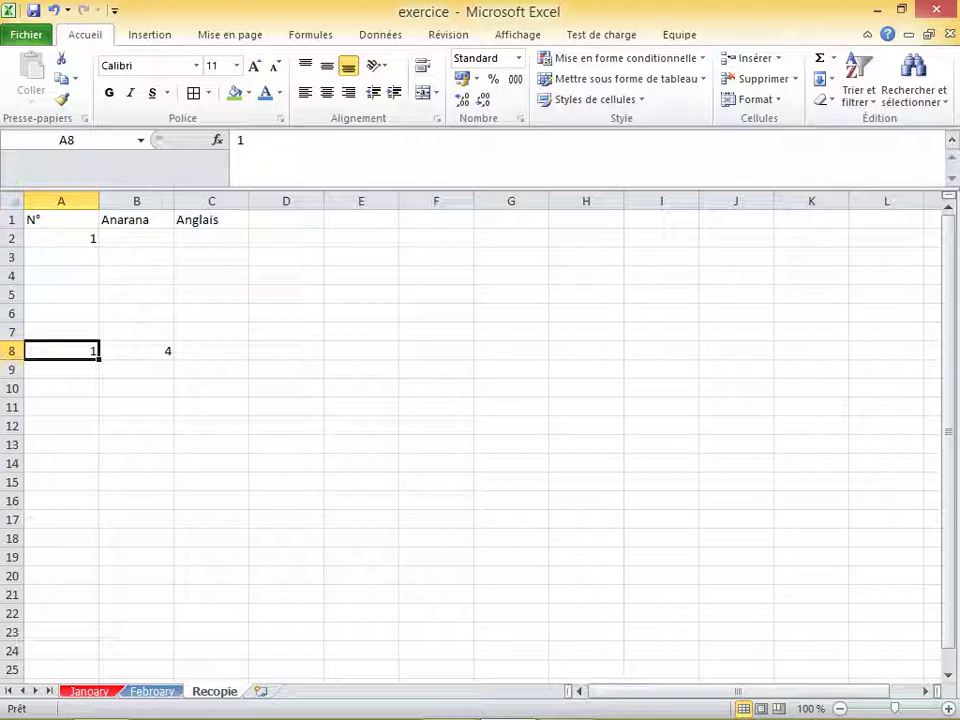
pyautogui.moveTo(61, 350); pyautogui.dragTo(530, 360)
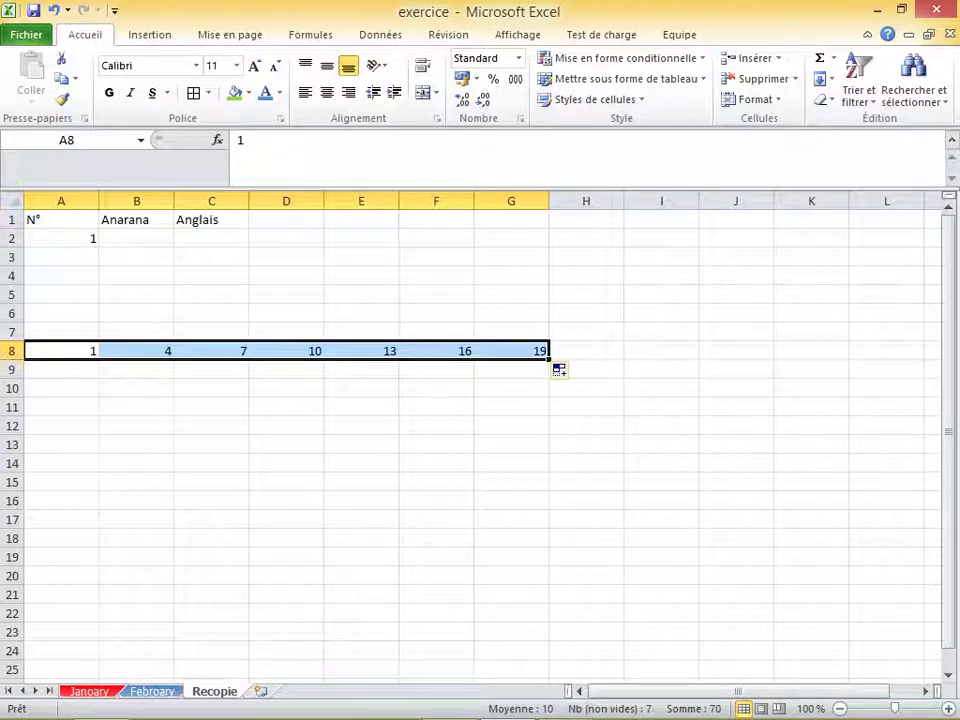
pyautogui.click(511, 444)
pyautogui.click(61, 350)
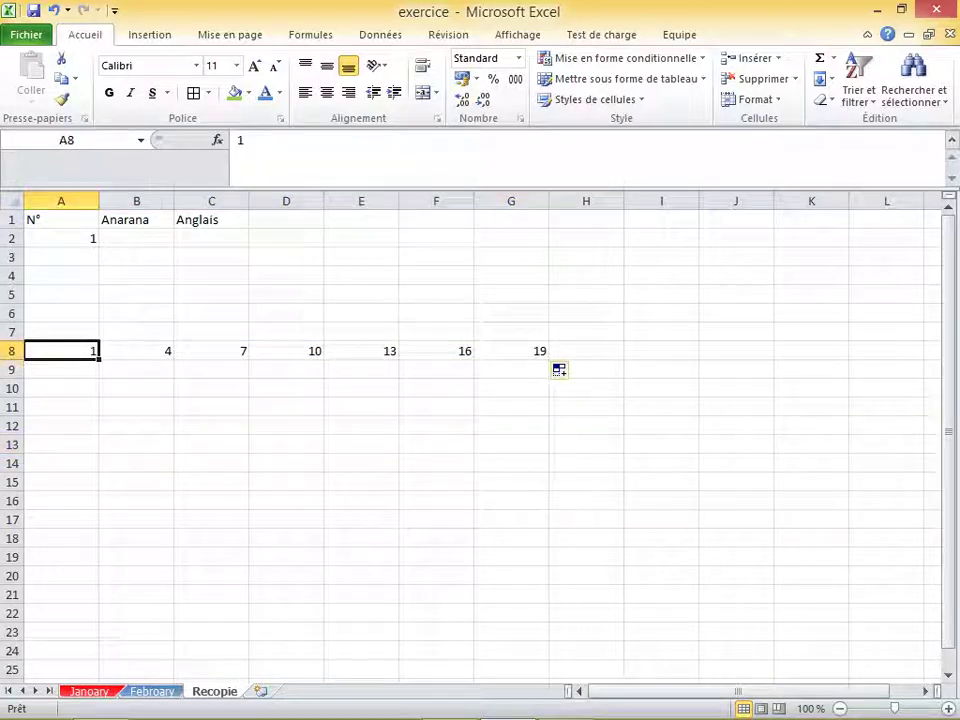
pyautogui.click(137, 350)
pyautogui.press('Right')
pyautogui.press('Right')
pyautogui.press('Right')
pyautogui.press('Right')
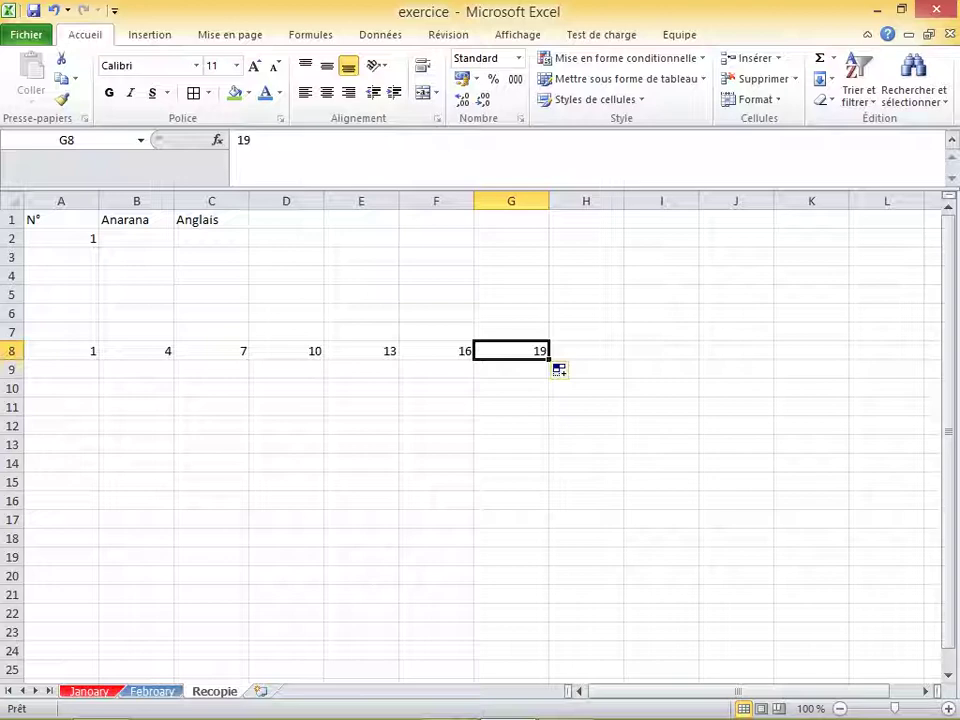
# - Undo the series fill in row 8 and the entry in B8
pyautogui.hotkey('ctrl', 'z')
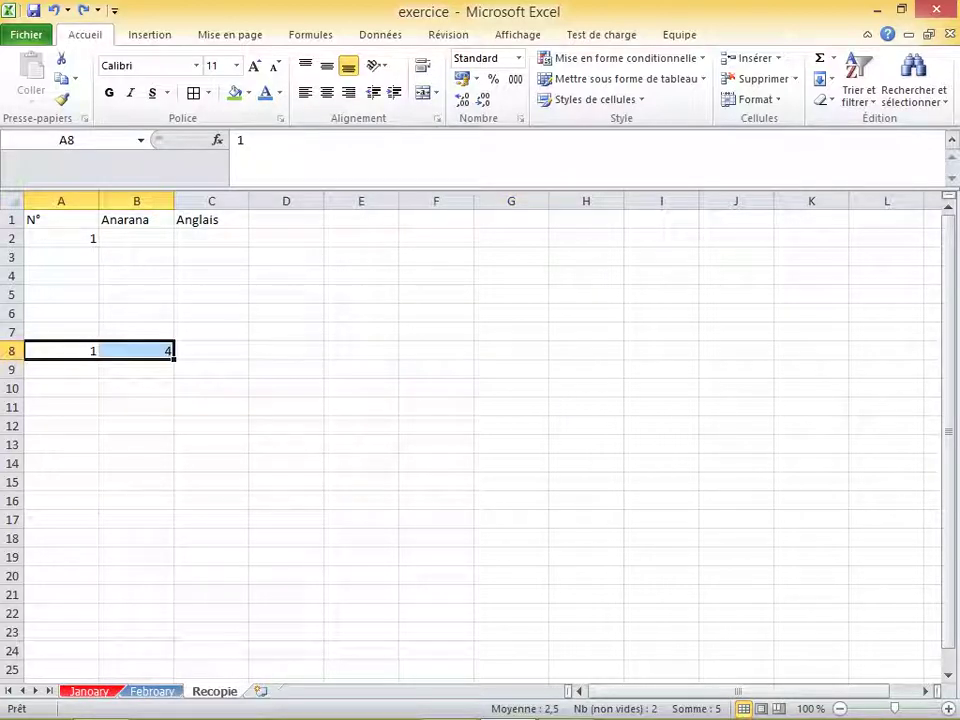
pyautogui.hotkey('ctrl', 'z')
pyautogui.click(286, 444)
pyautogui.click(61, 350)
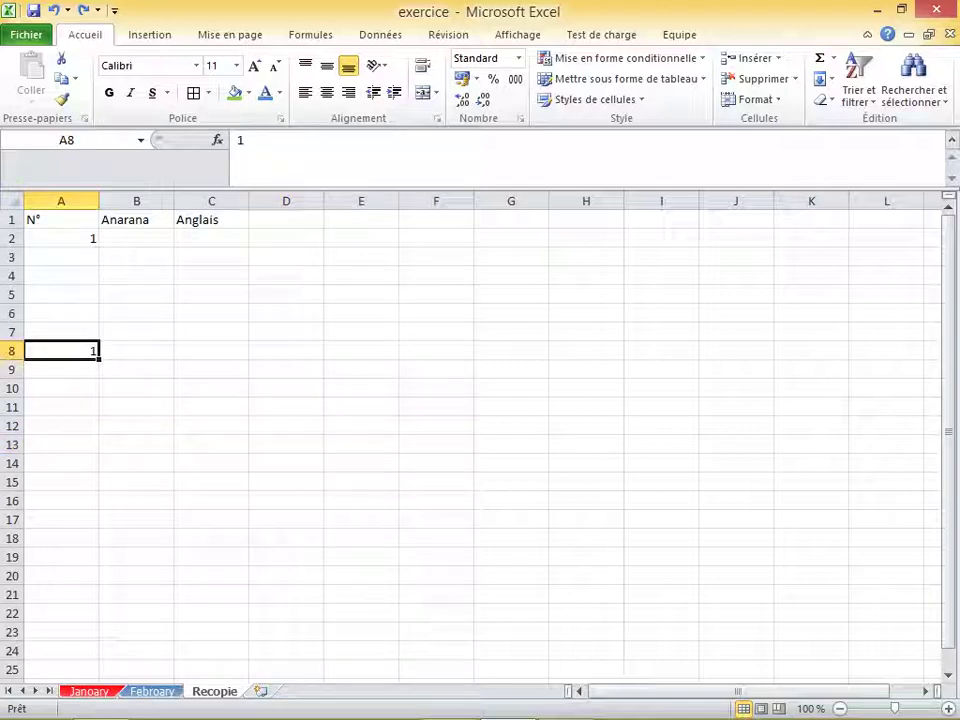
# - Enter the number 4 in B8 again and fill the series from A8:B8 across to J8
pyautogui.click(136, 350)
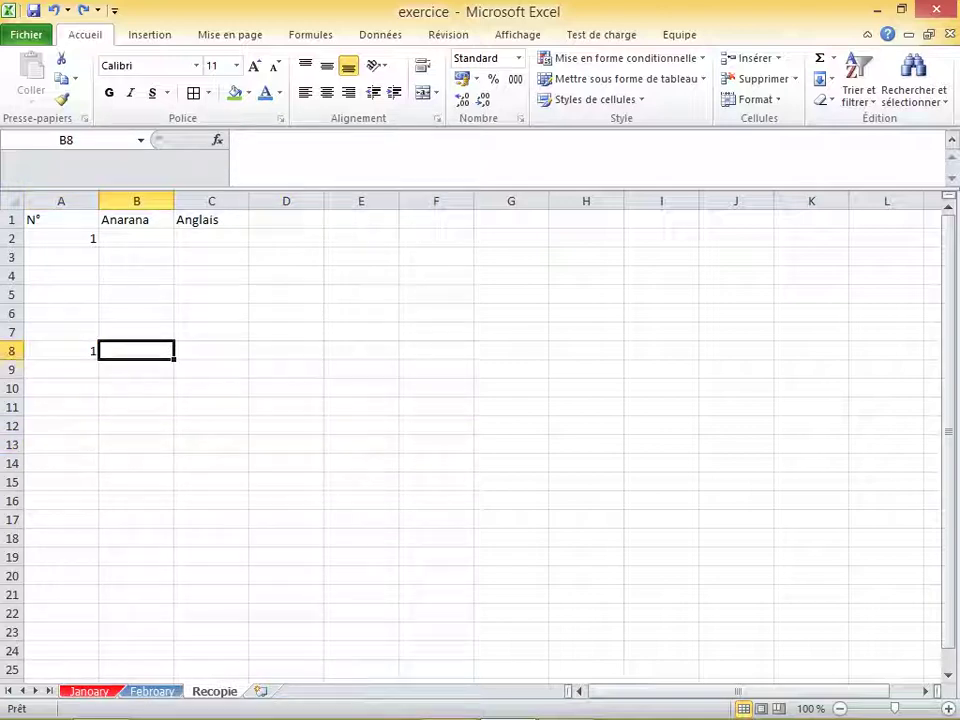
pyautogui.write('4')
pyautogui.click(286, 407)
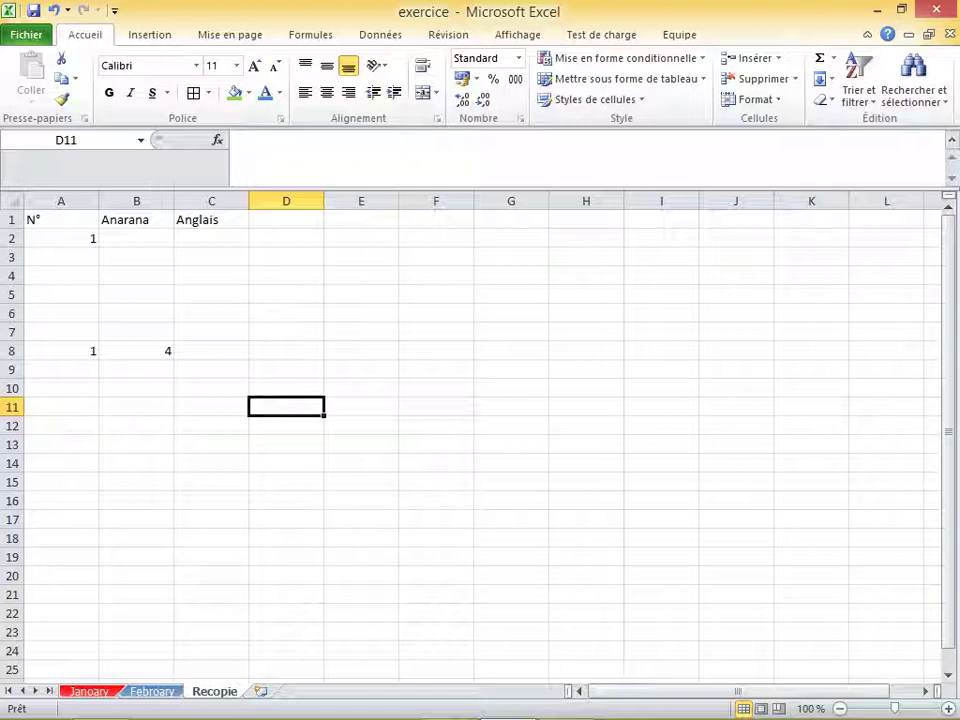
pyautogui.click(61, 350)
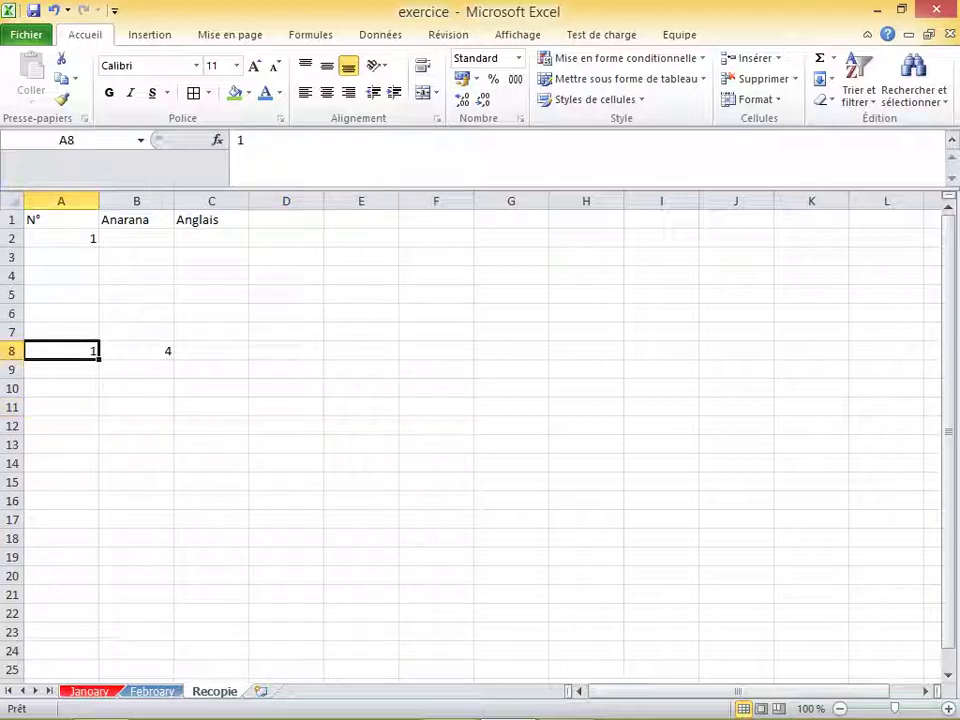
pyautogui.moveTo(61, 350); pyautogui.dragTo(771, 359)
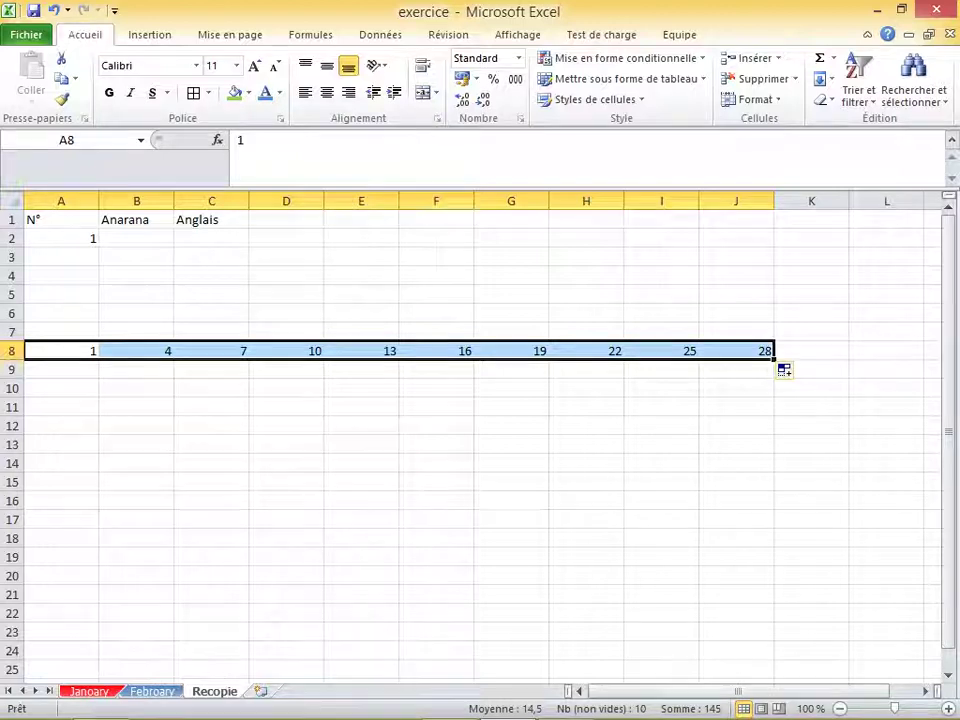
# - Undo the fill across row 8 and the numbers entered in B8 and A8
pyautogui.hotkey('ctrl', 'z')
pyautogui.hotkey('ctrl', 'z')
pyautogui.hotkey('ctrl', 'z')
pyautogui.click(61, 257)
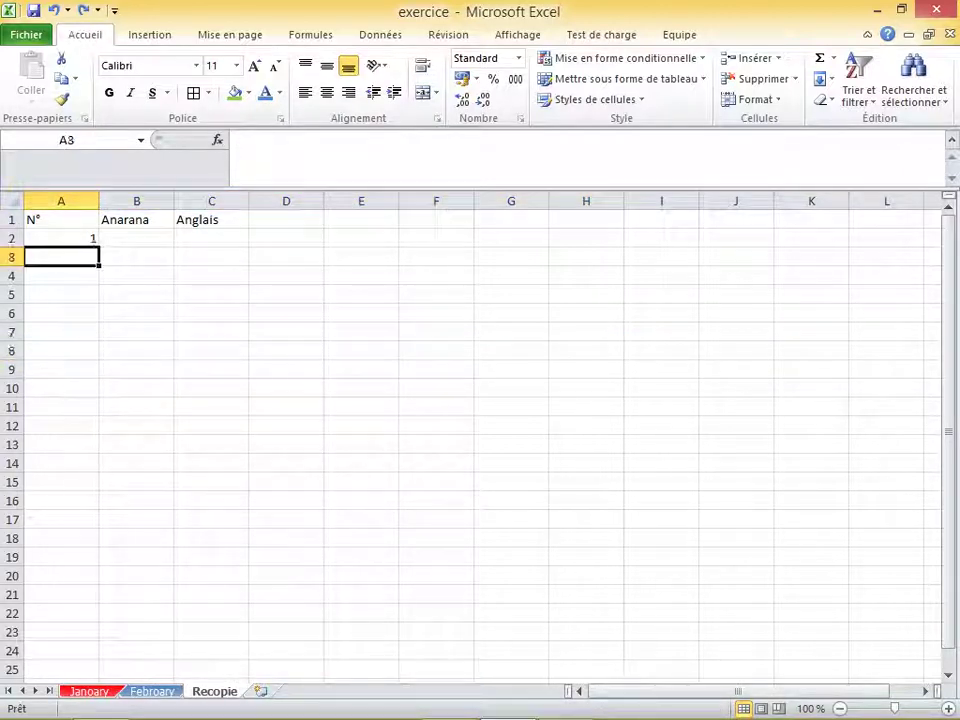
# - Enter the number 2 in A3 and fill the series from A2:A3 down the N° column to A19
pyautogui.click(61, 238)
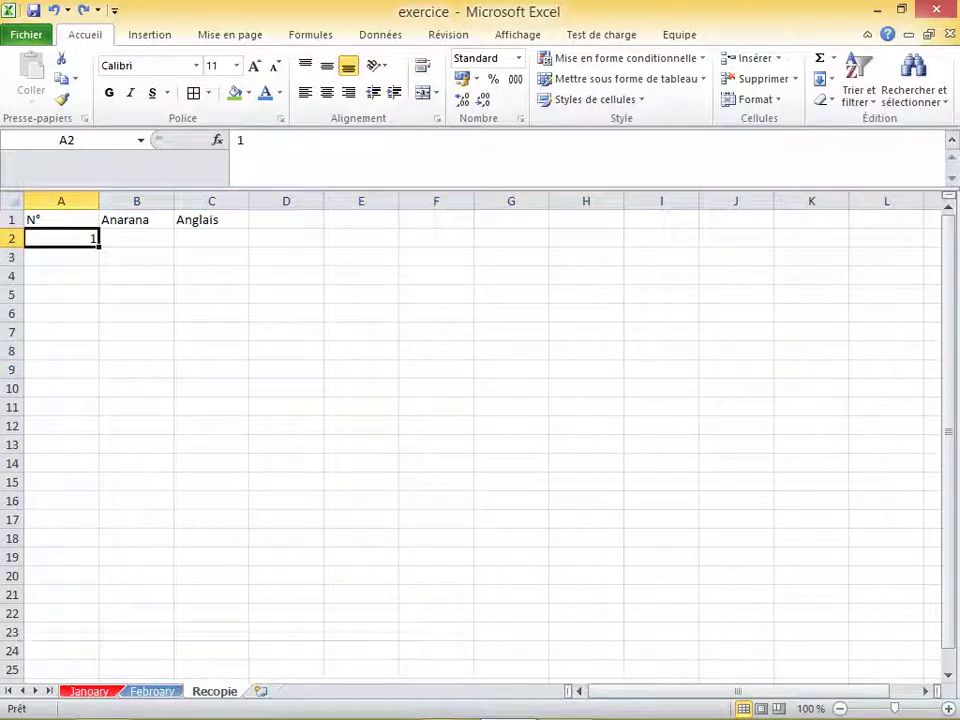
pyautogui.click(61, 257)
pyautogui.write('2')
pyautogui.click(136, 332)
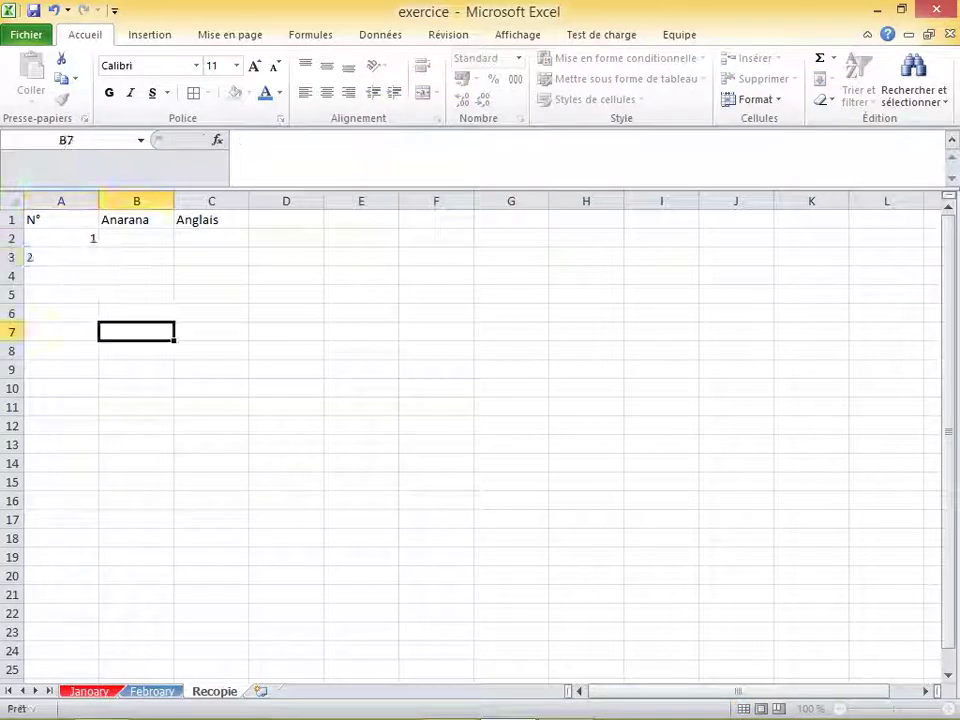
pyautogui.click(61, 238)
pyautogui.moveTo(61, 238); pyautogui.dragTo(101, 566)
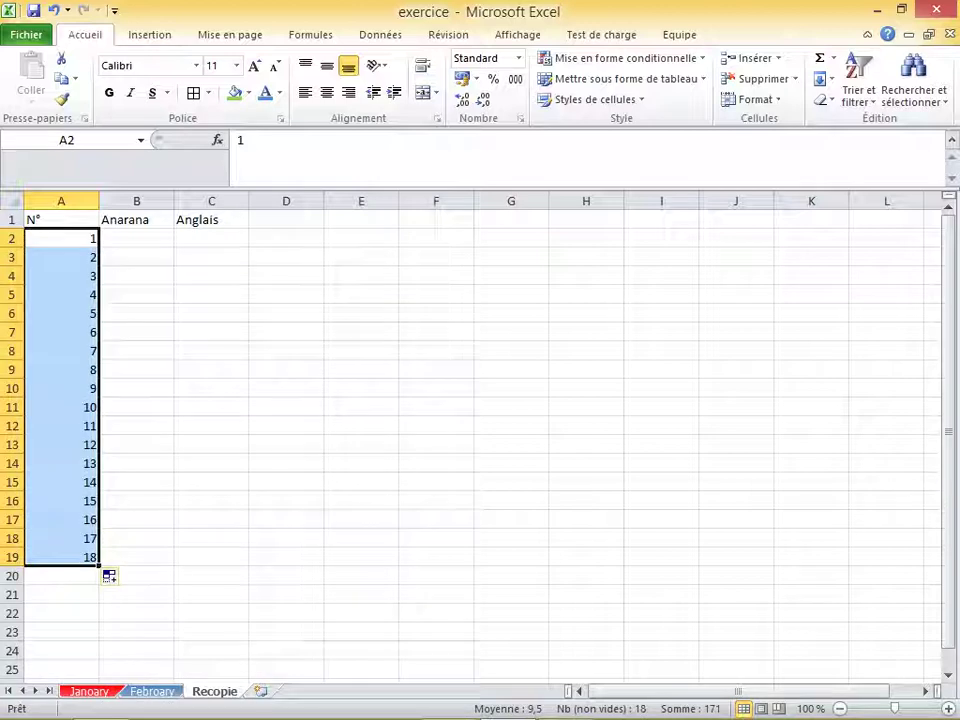
pyautogui.click(436, 350)
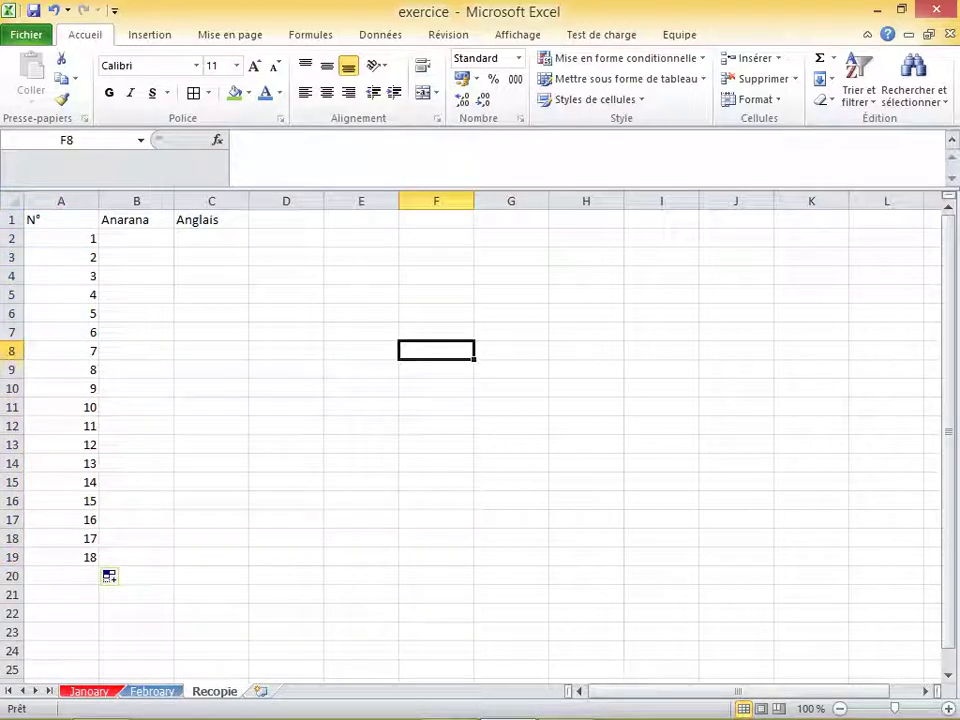
# - Open the Série de données fill settings and close them
pyautogui.click(826, 79)
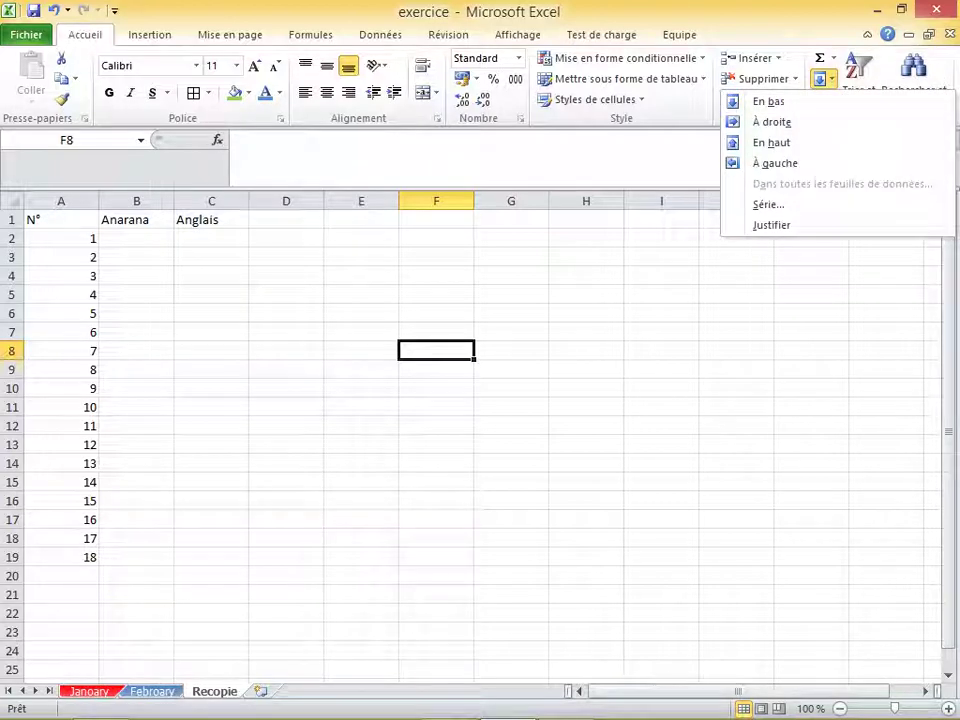
pyautogui.click(768, 204)
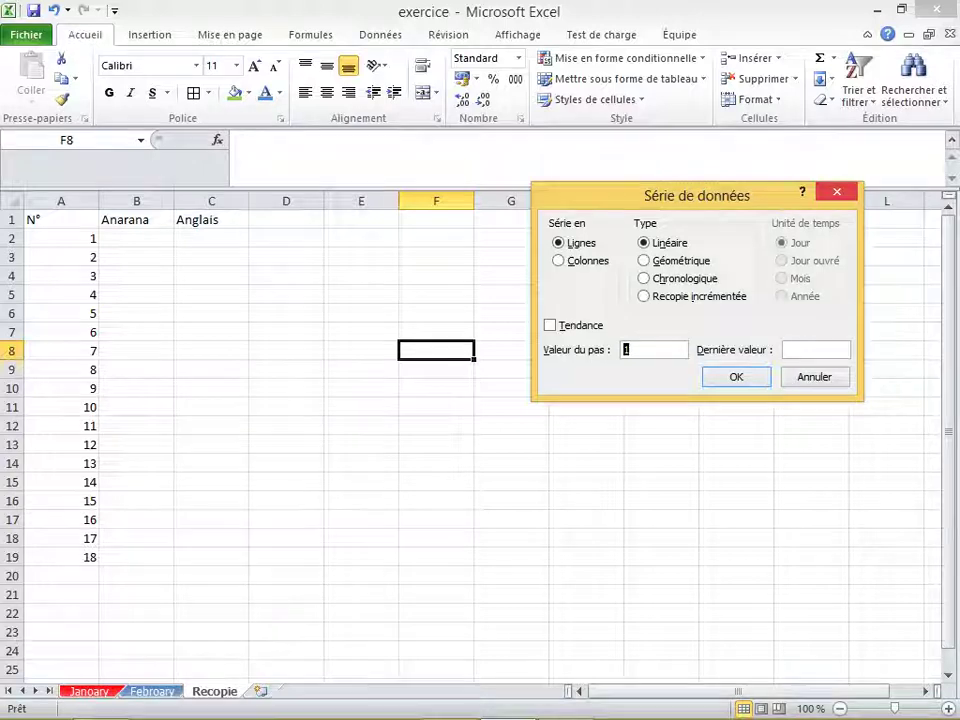
pyautogui.click(836, 192)
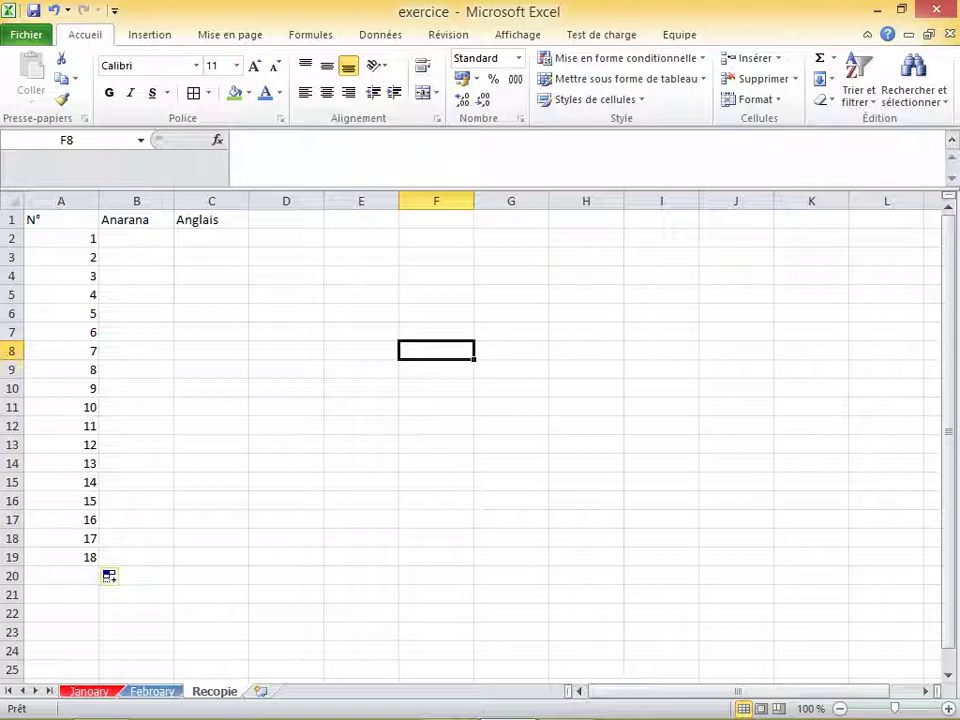
# - Undo the fill down the N° column and the numbers entered in A3 and A2
pyautogui.hotkey('ctrl', 'z')
pyautogui.hotkey('ctrl', 'z')
pyautogui.hotkey('ctrl', 'z')
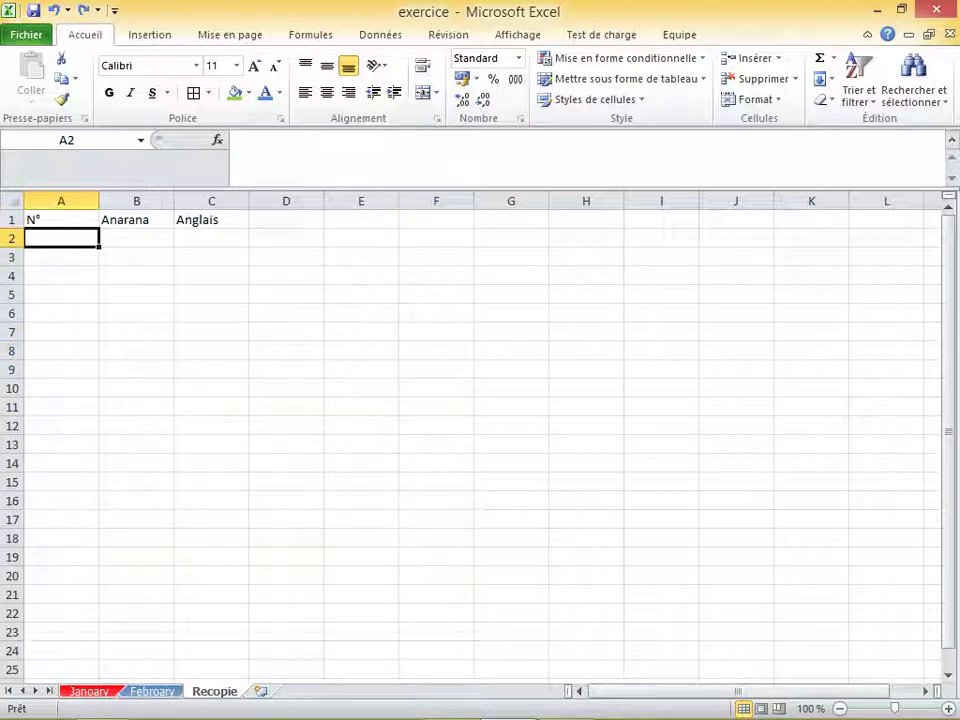
pyautogui.click(436, 313)
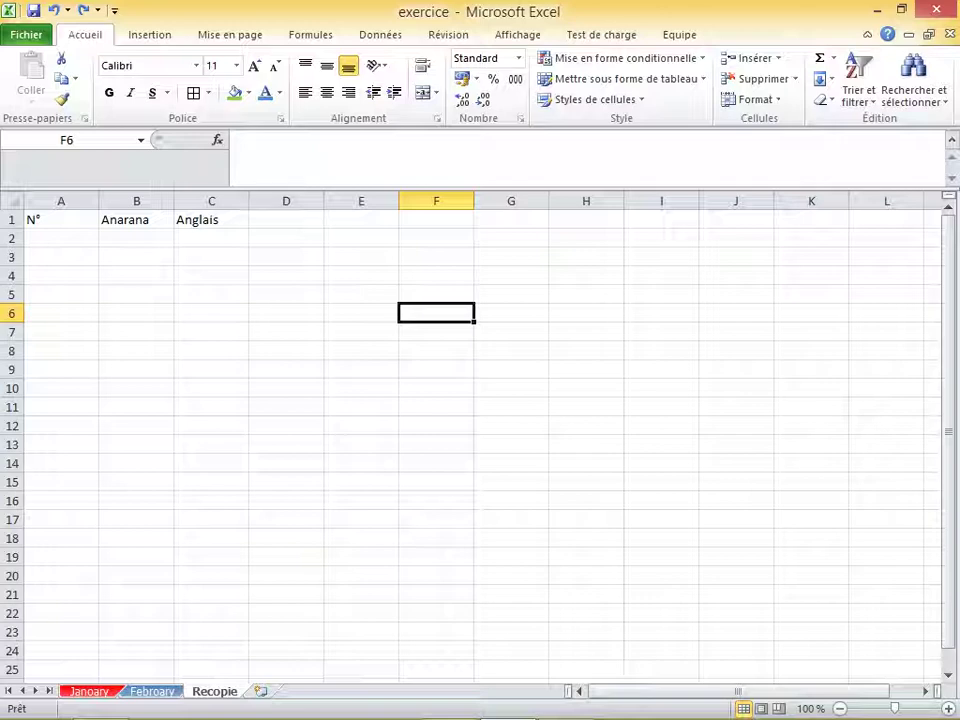
# - Enter the number 2 in cell A8 as the starting value of a series
pyautogui.click(61, 350)
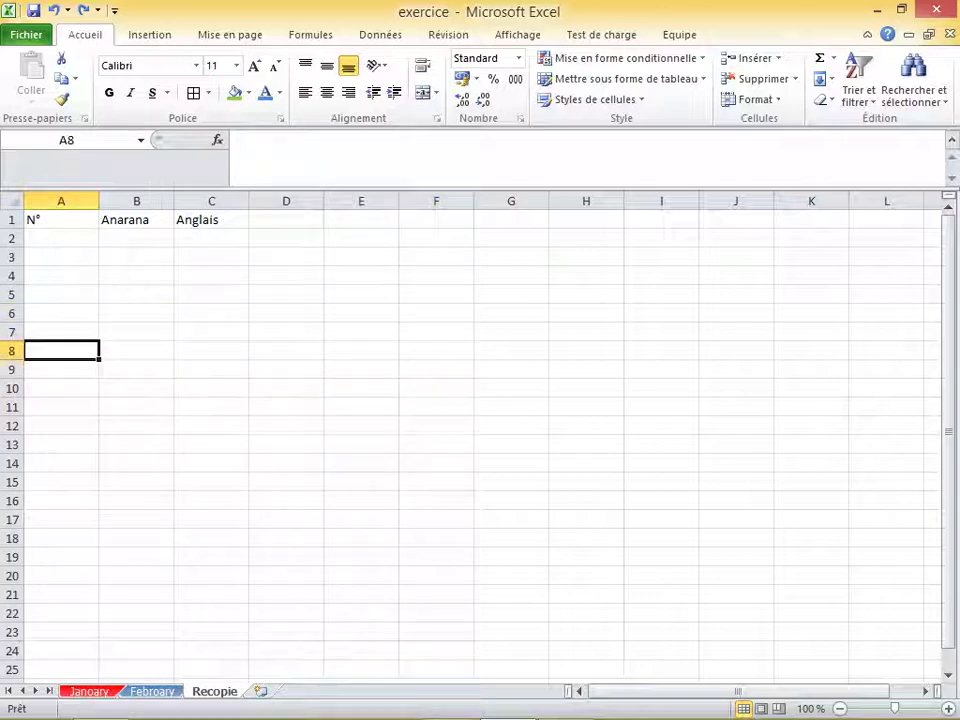
pyautogui.write('2')
pyautogui.click(136, 388)
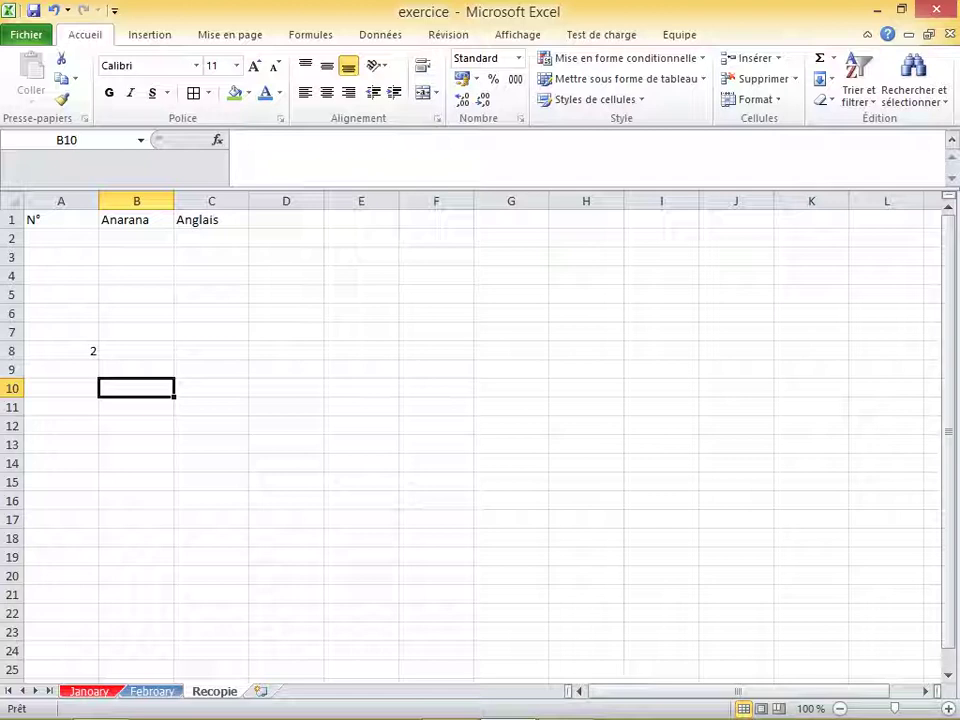
pyautogui.click(61, 350)
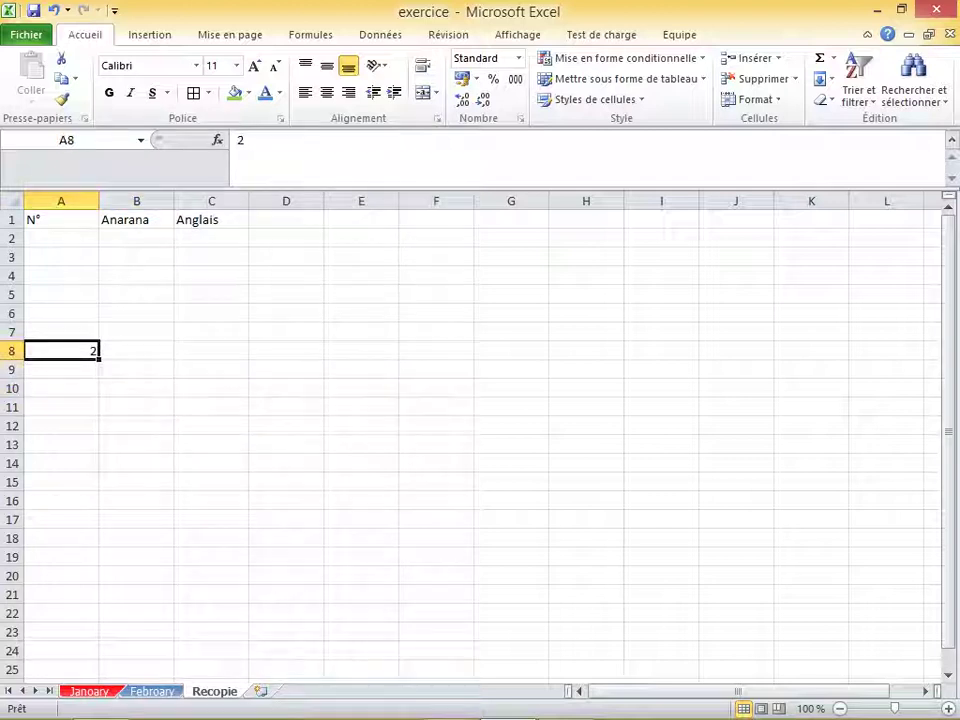
# - Create a geometric series (Géométrique) in rows starting from A8, with step value 3 and last value 100
pyautogui.click(822, 78)
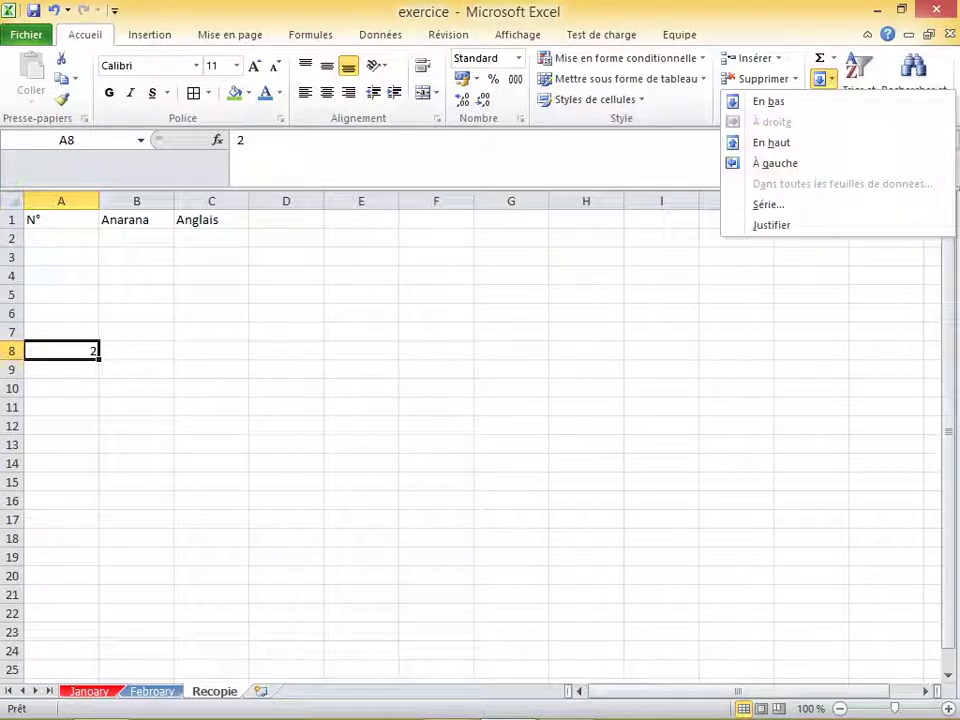
pyautogui.press('Escape')
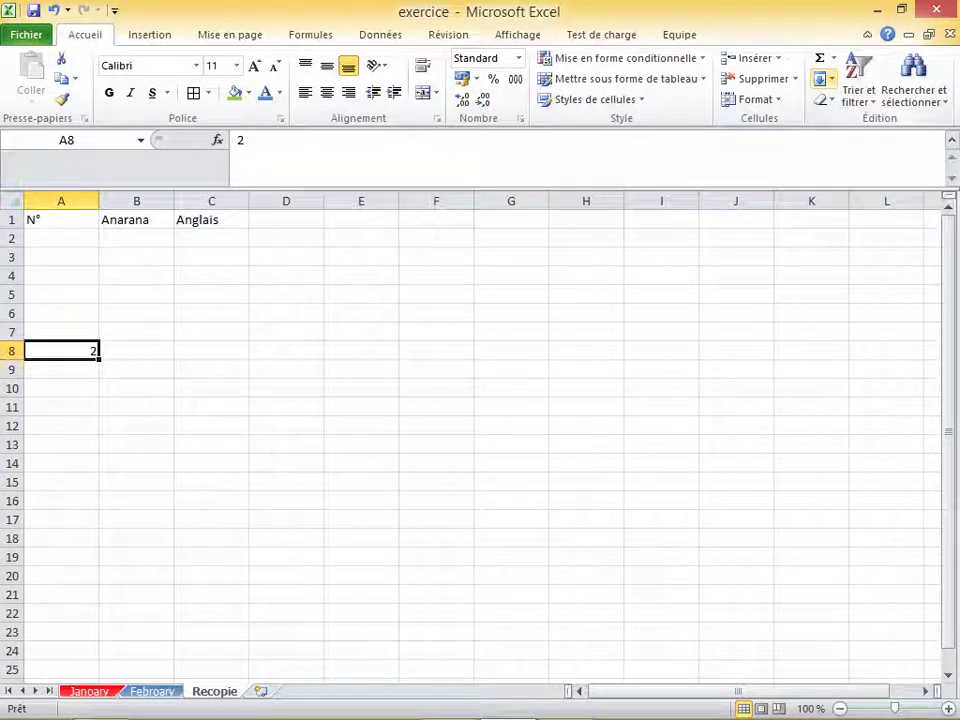
pyautogui.click(825, 78)
pyautogui.click(768, 204)
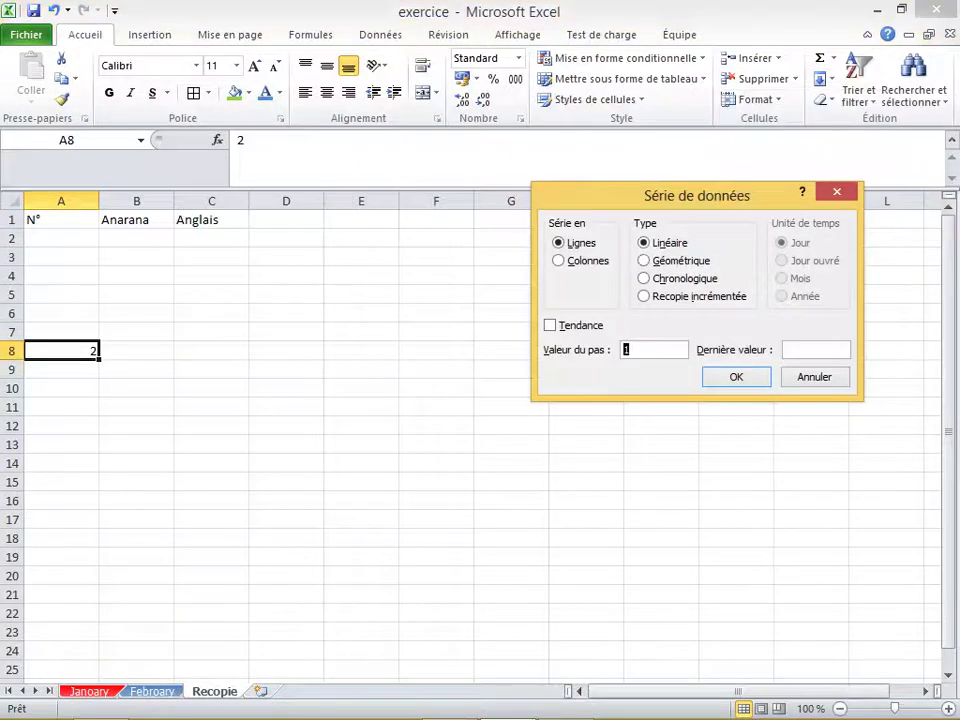
pyautogui.click(644, 260)
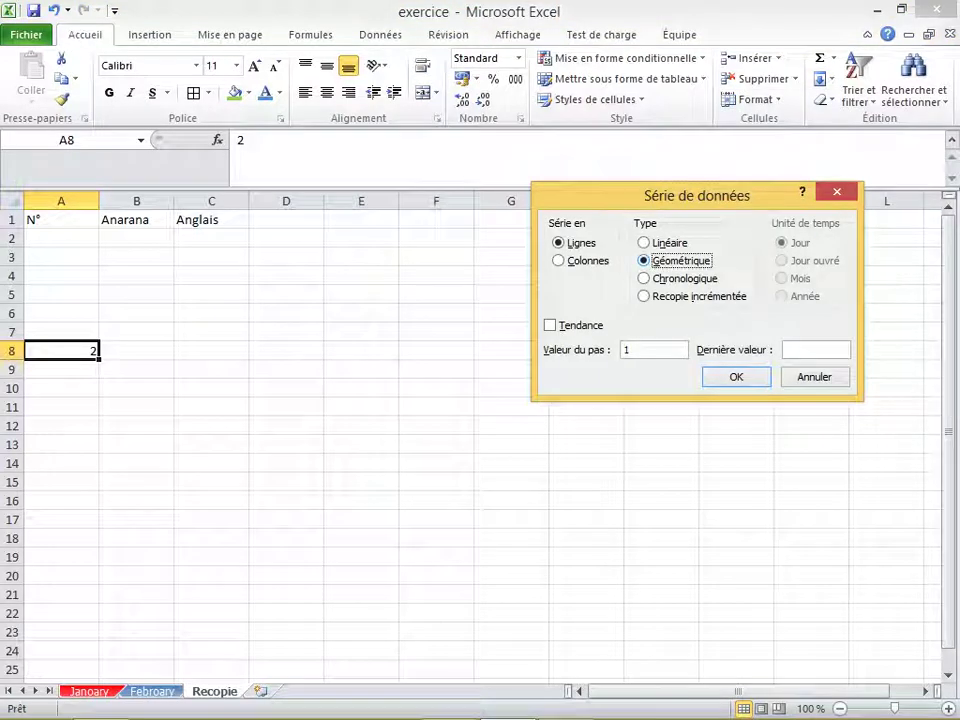
pyautogui.click(630, 349)
pyautogui.press('BackSpace')
pyautogui.write('3')
pyautogui.press('Tab')
pyautogui.write('1')
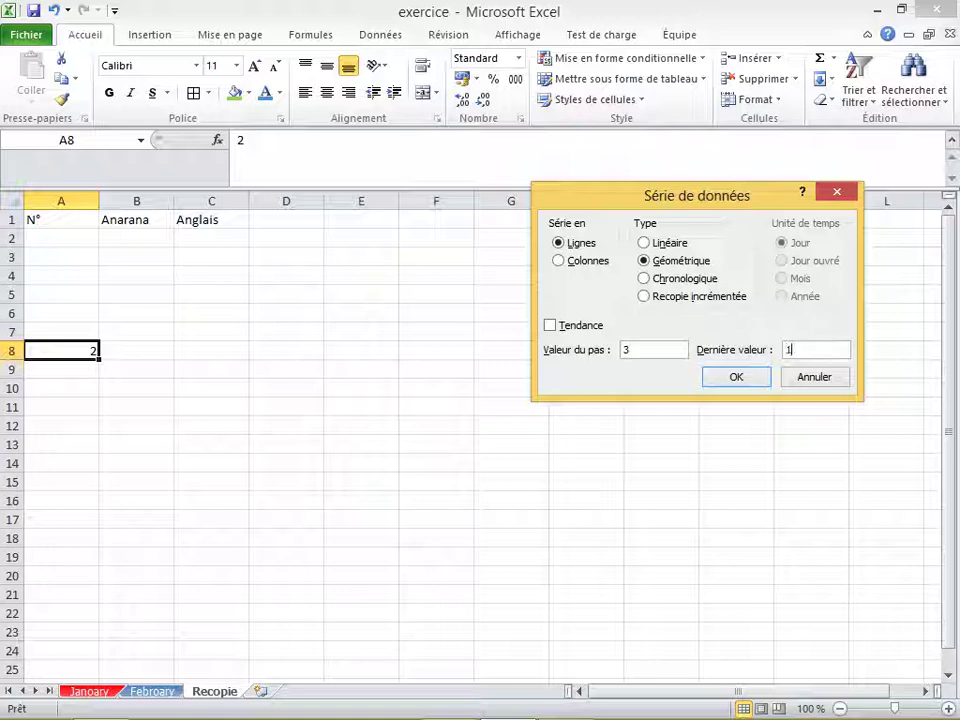
pyautogui.write('00')
pyautogui.press('Return')
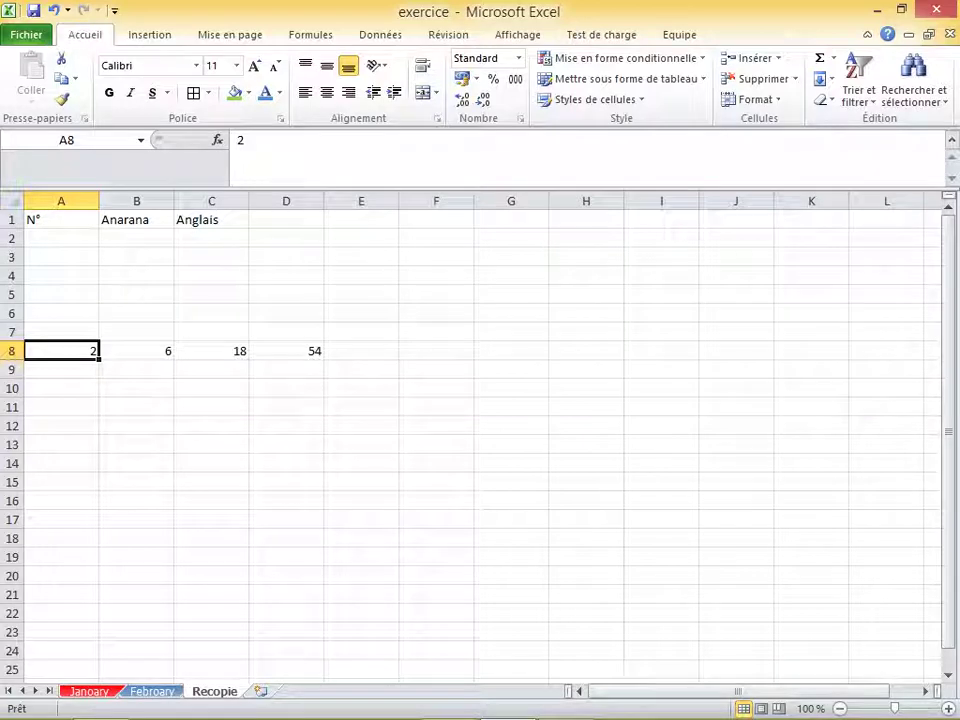
# - Go through the series cells B8 to D8, and undo the geometric series and the number in A8
pyautogui.click(136, 350)
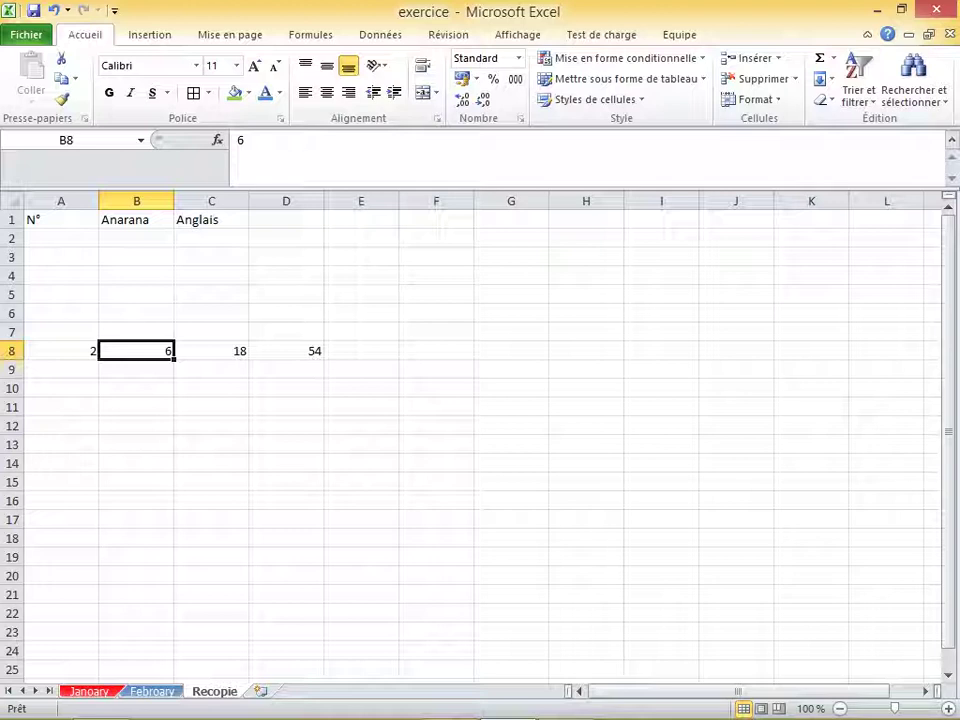
pyautogui.click(211, 350)
pyautogui.click(286, 350)
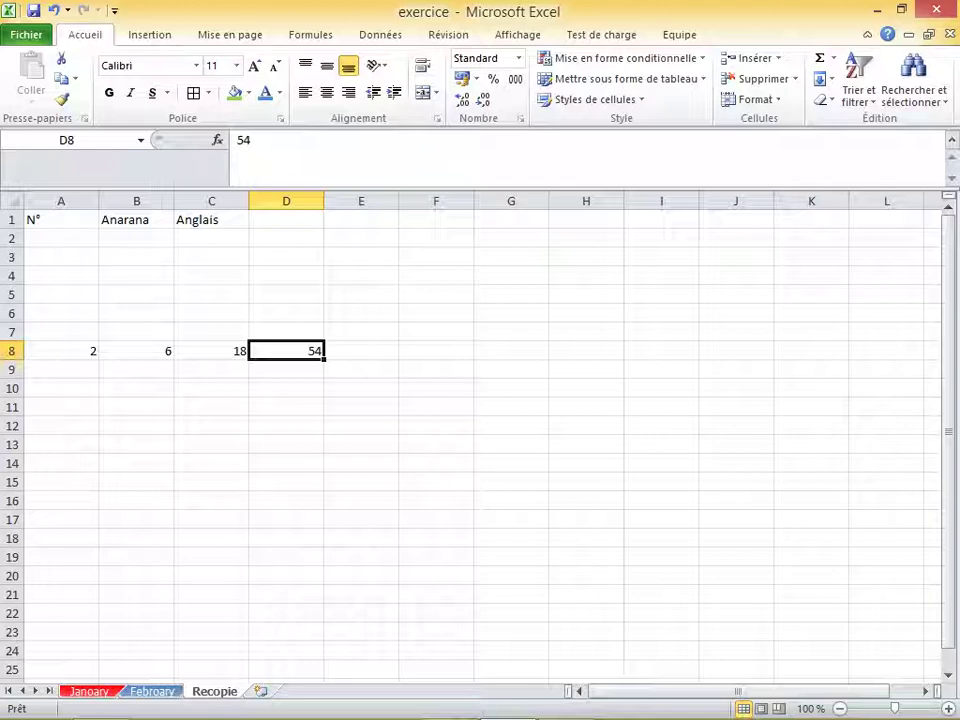
pyautogui.hotkey('ctrl', 'z')
pyautogui.hotkey('ctrl', 'z')
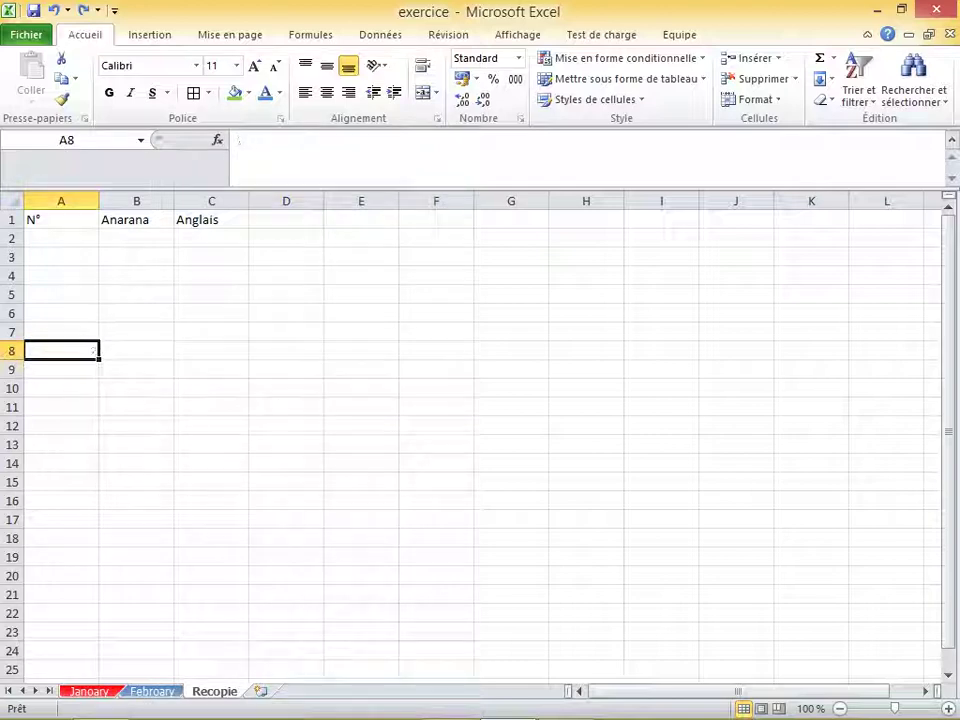
pyautogui.click(136, 294)
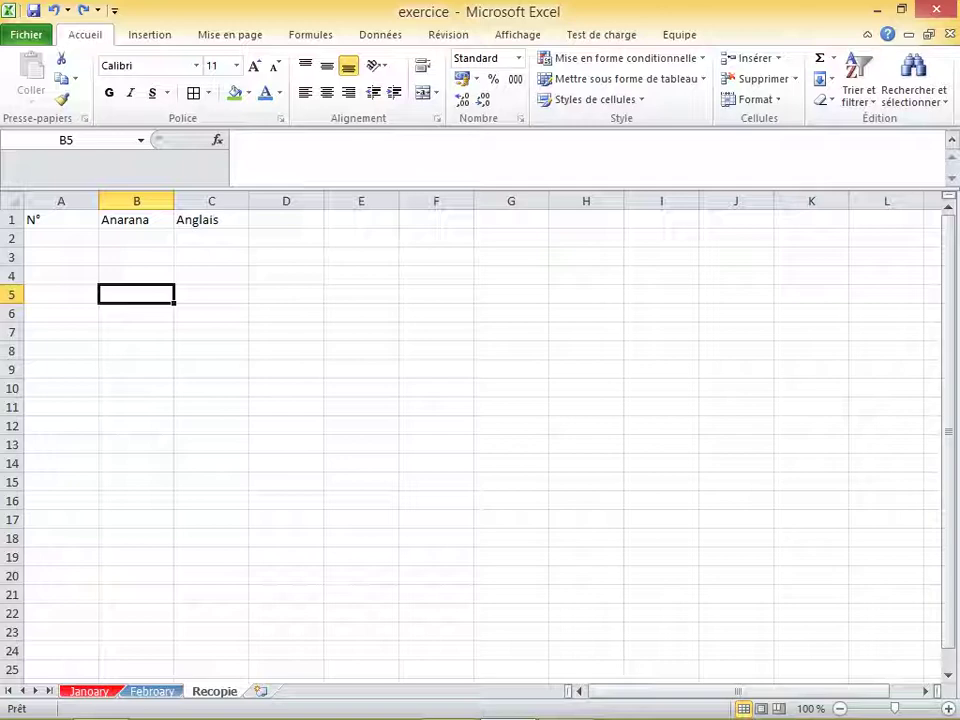
pyautogui.click(566, 701)
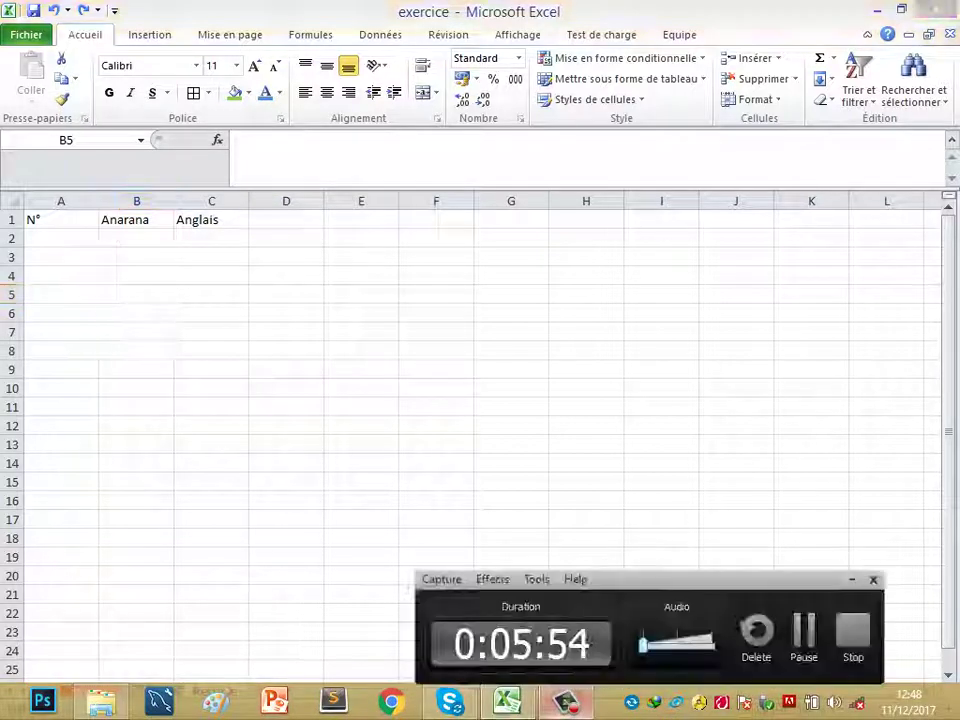